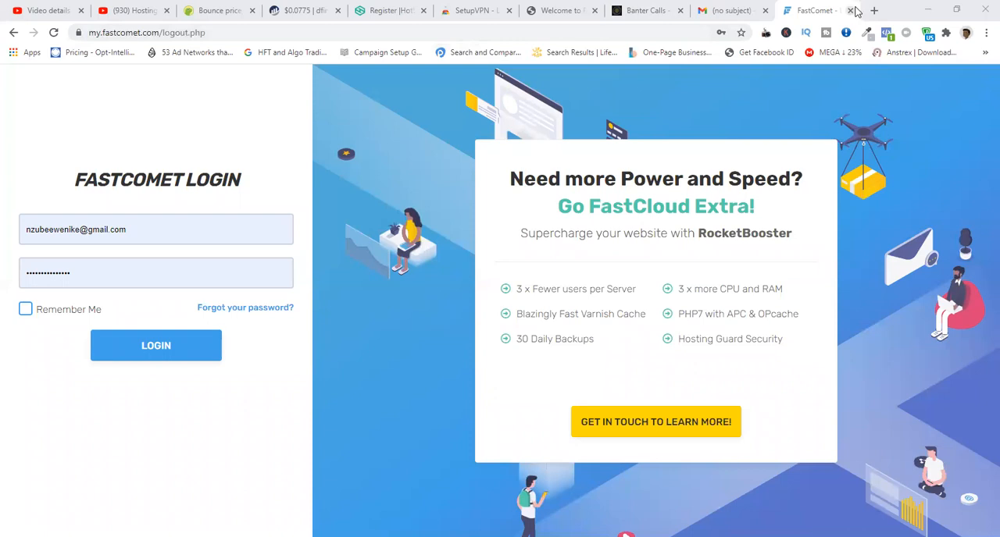
Close the FastComet login tab and open fastcomet.com in a new tab.
left_click(850, 10)
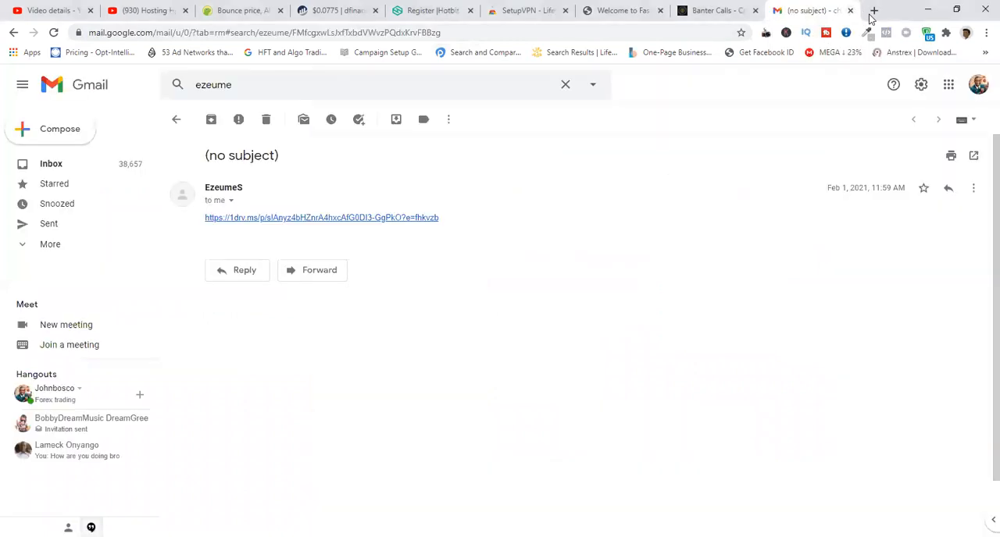
left_click(872, 12)
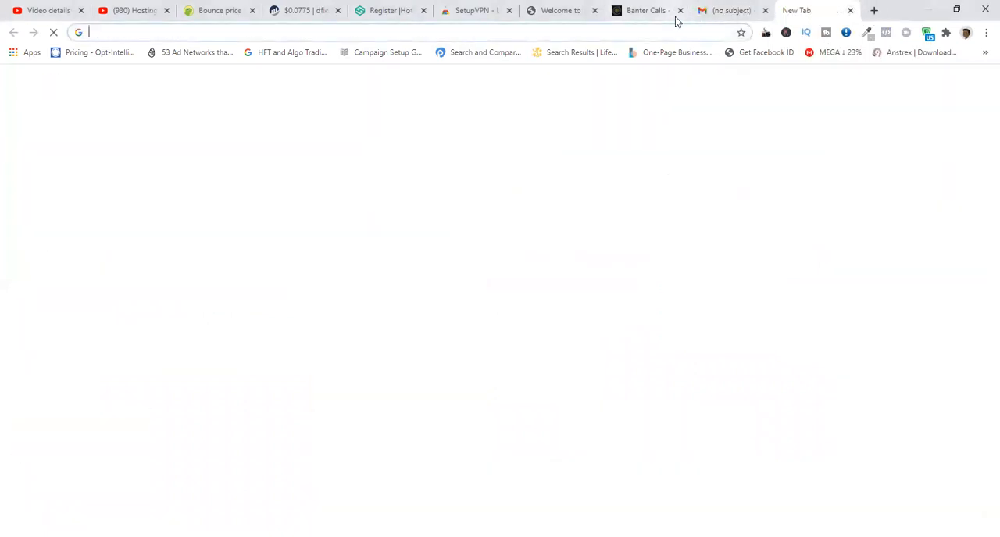
type("fast")
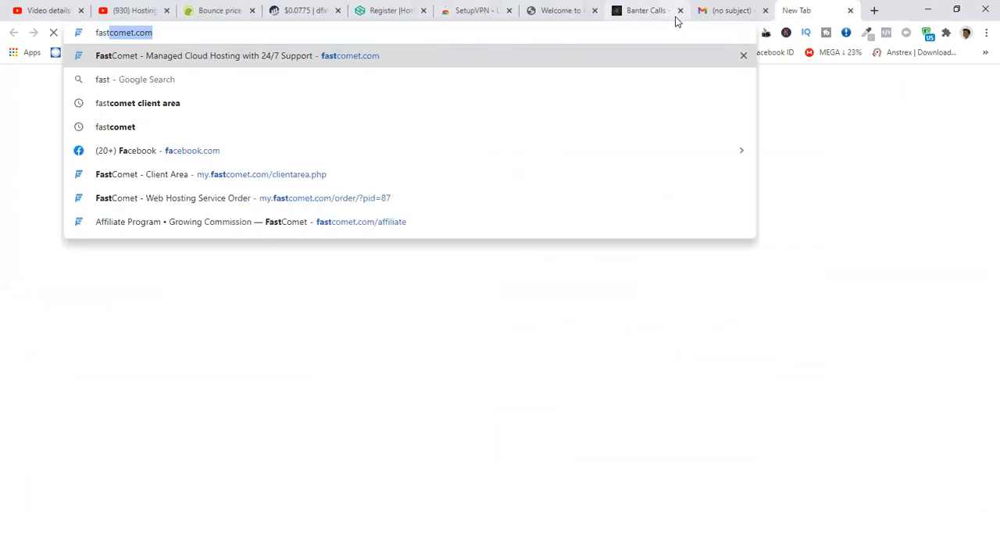
left_click(476, 33)
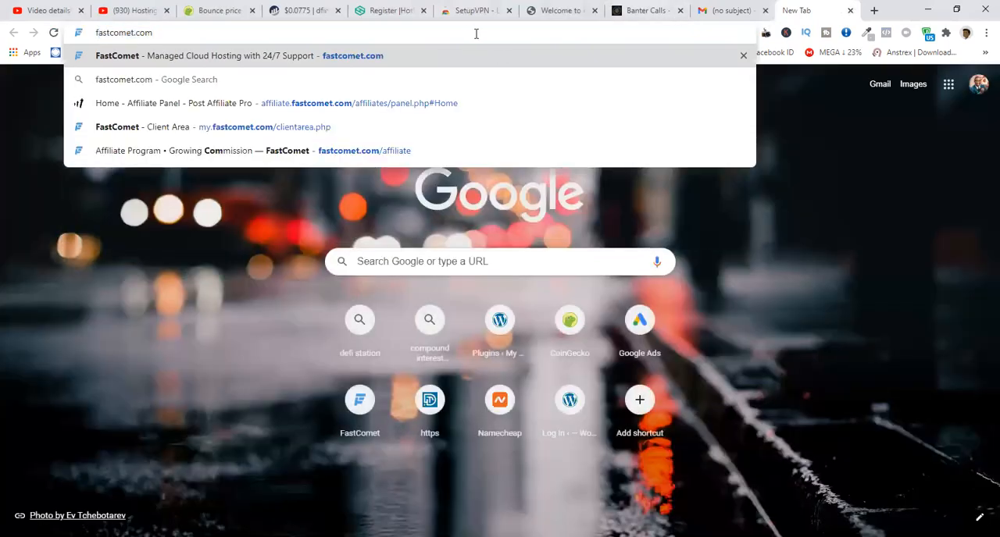
key("Return")
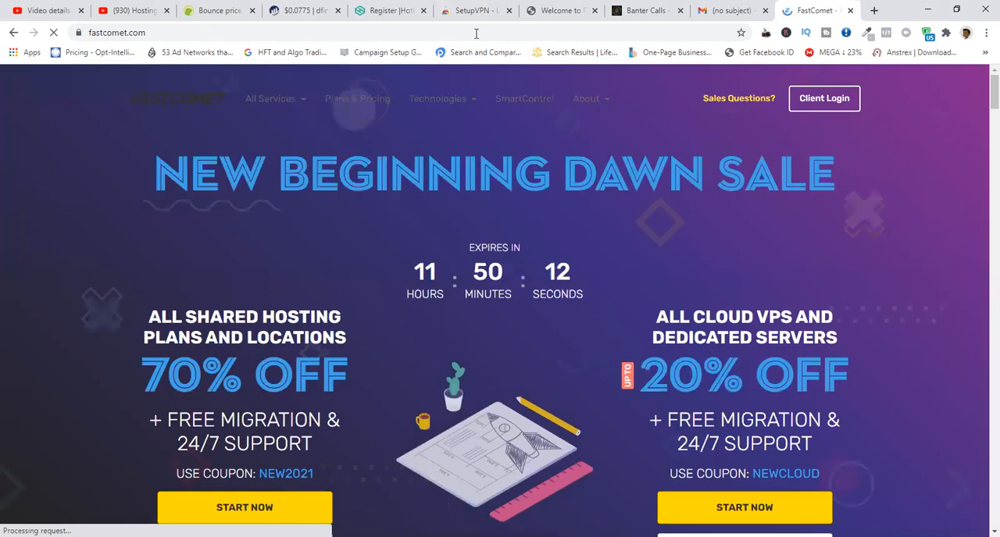
Open the client login and sign in with the saved e-mail address and password.
left_click(833, 100)
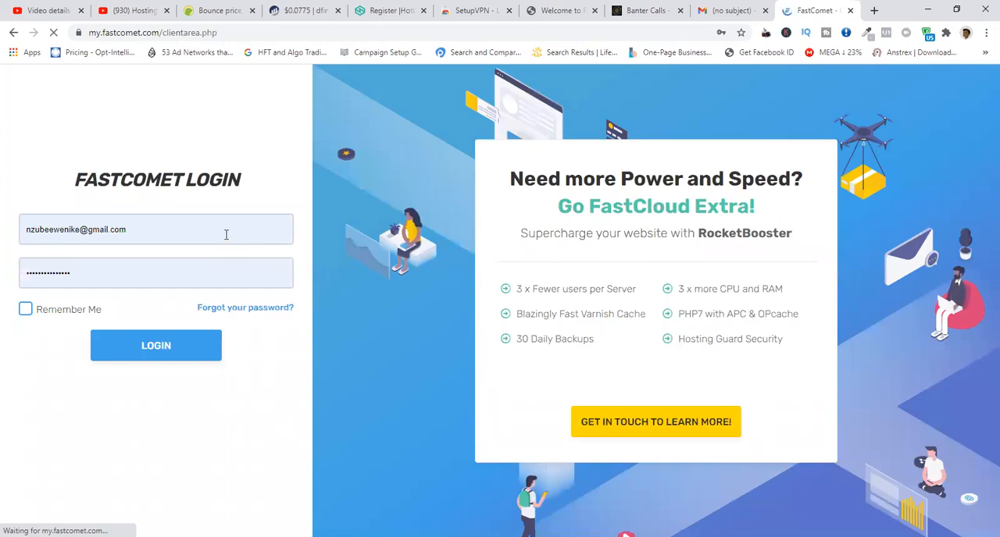
left_click(226, 235)
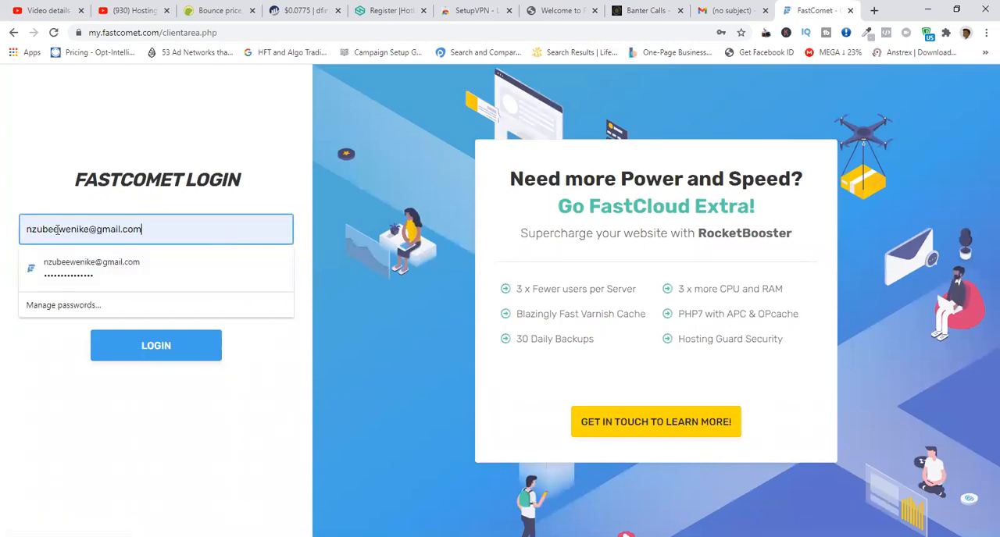
left_click(194, 187)
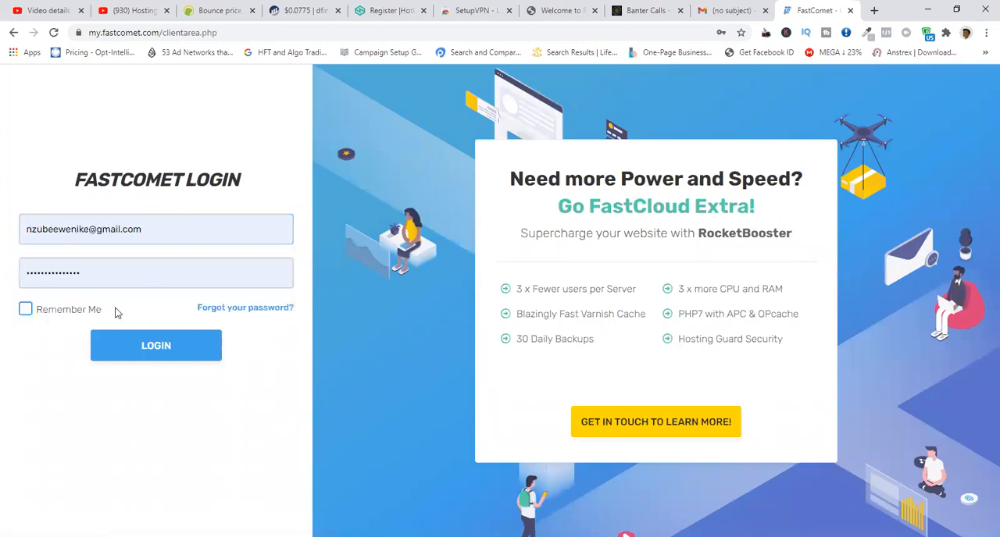
left_click(115, 281)
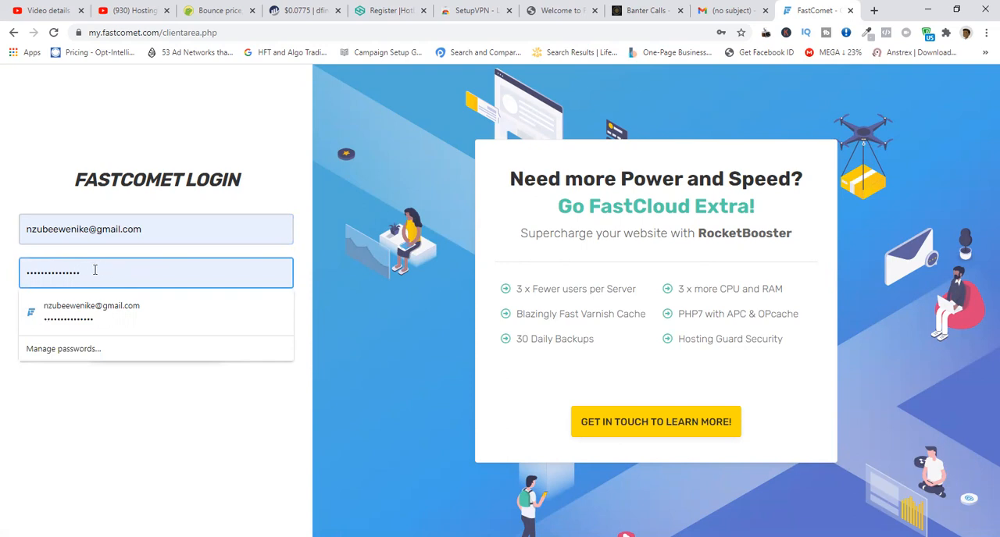
left_click(231, 169)
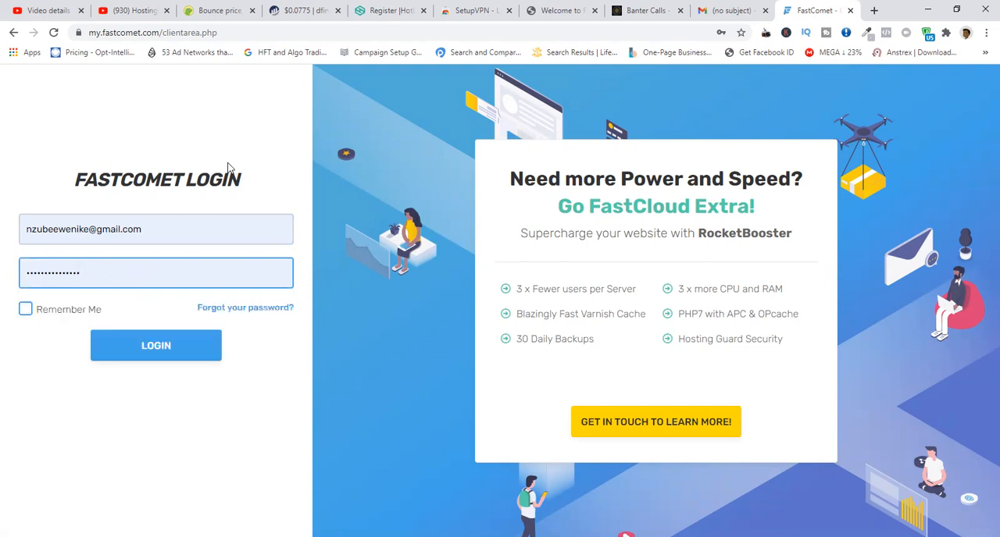
left_click(167, 358)
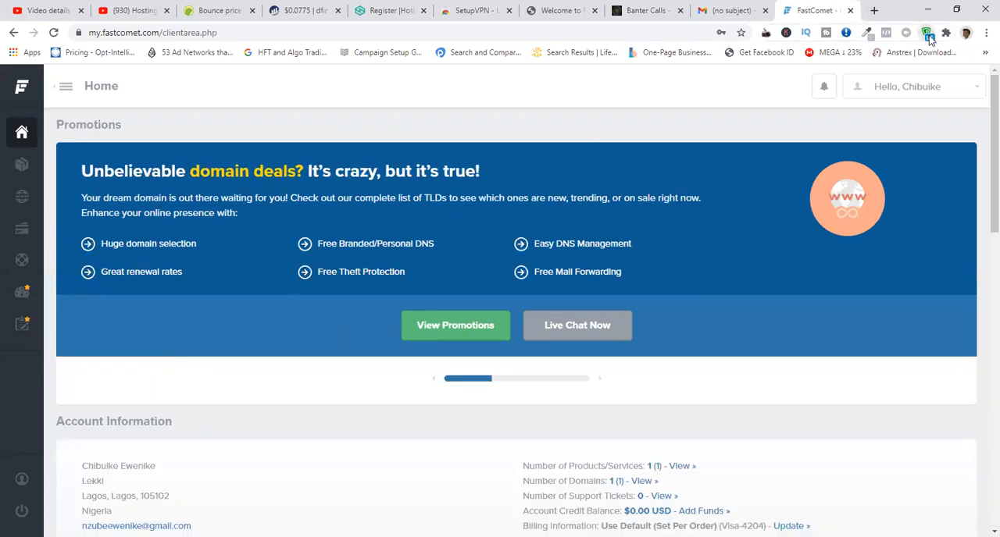
Open the ZenMate VPN extension to check its connection status, then dismiss it.
left_click(927, 36)
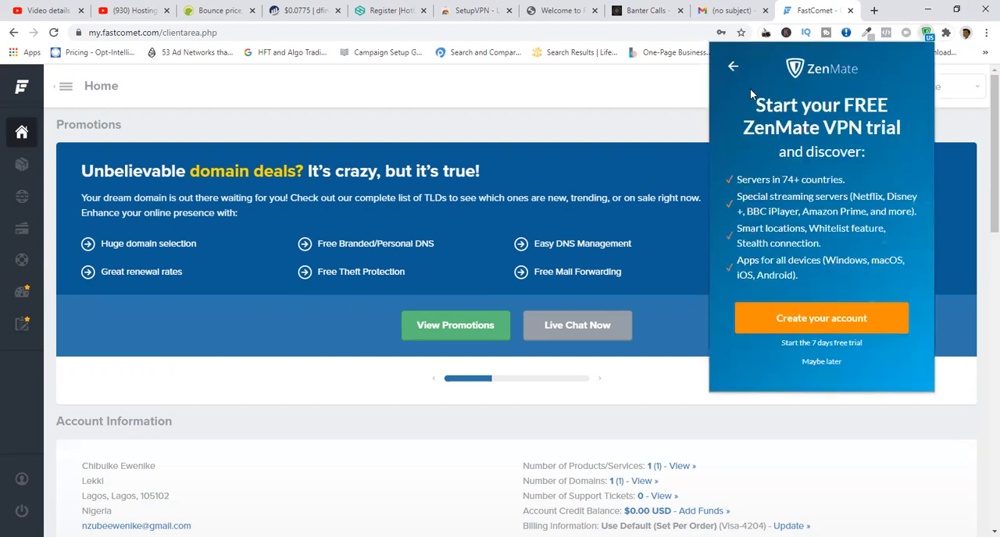
left_click(734, 69)
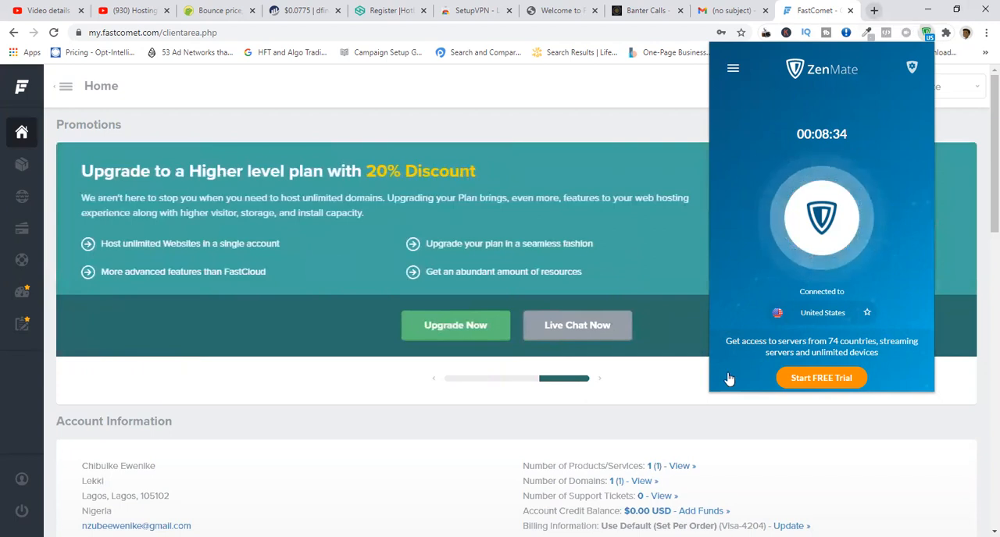
left_click(727, 424)
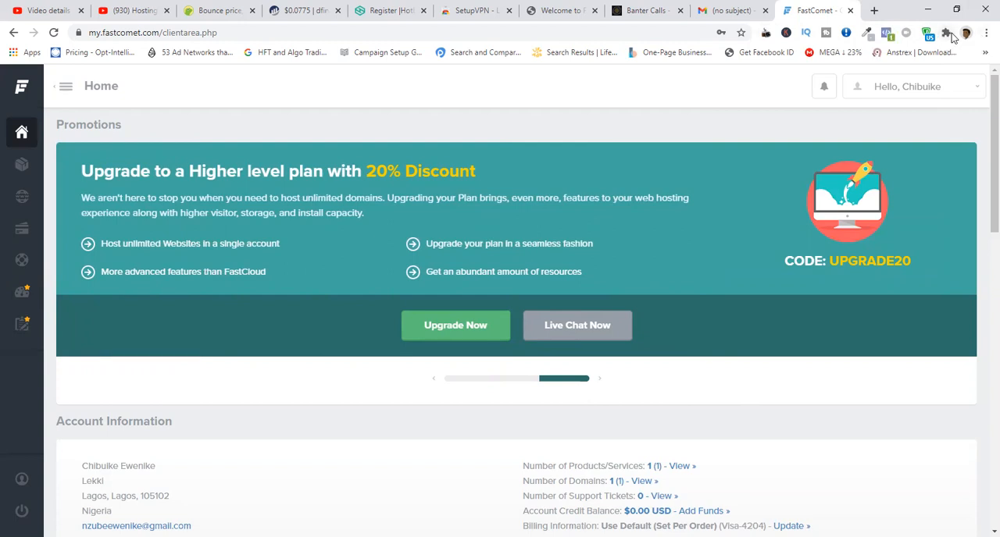
Open the extensions page and go from it to the Chrome Web Store.
left_click(985, 33)
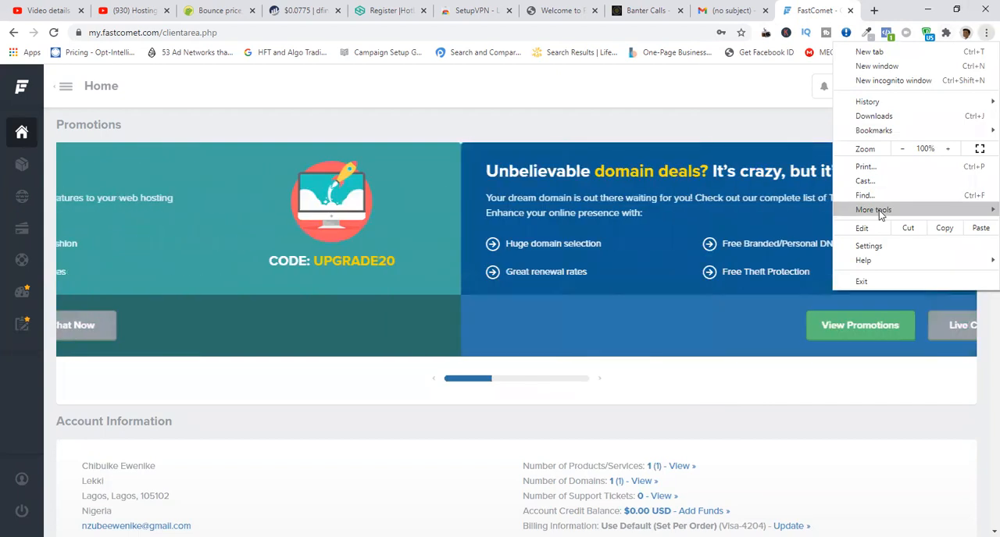
mouse_move(879, 210)
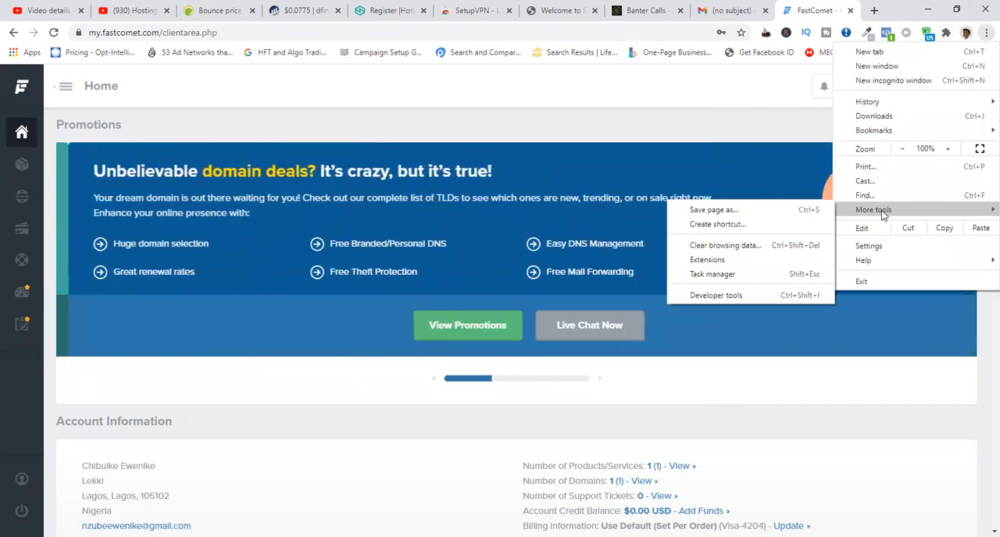
left_click(721, 262)
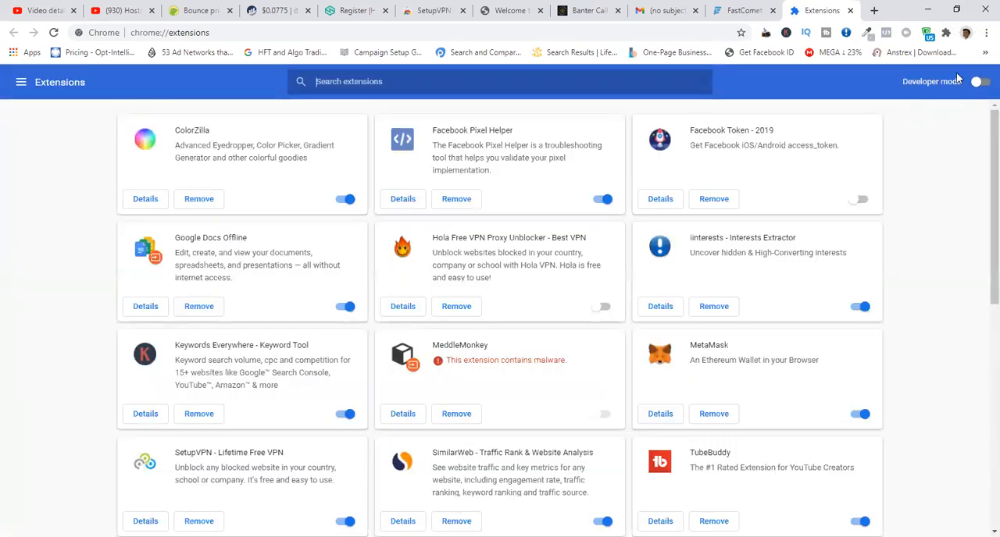
left_click(21, 83)
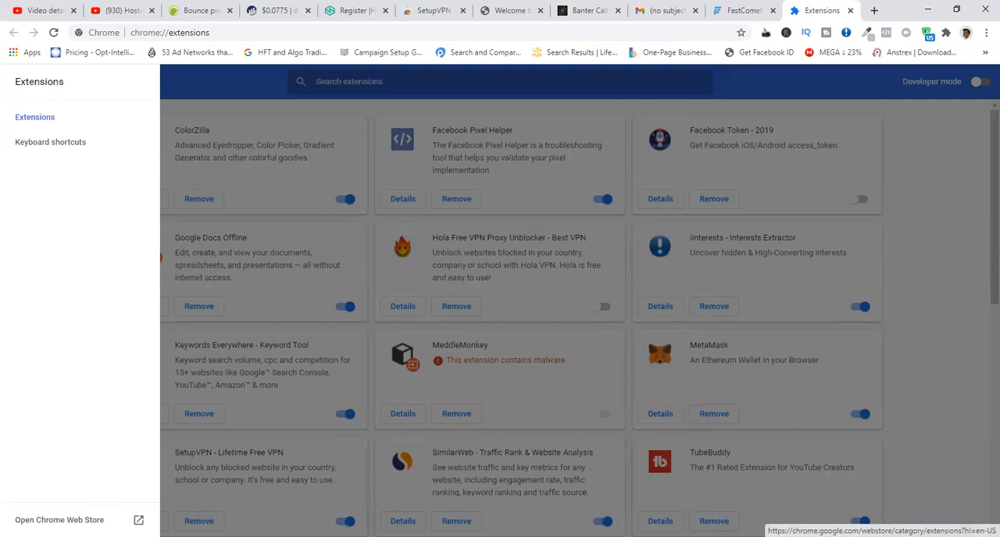
left_click(59, 520)
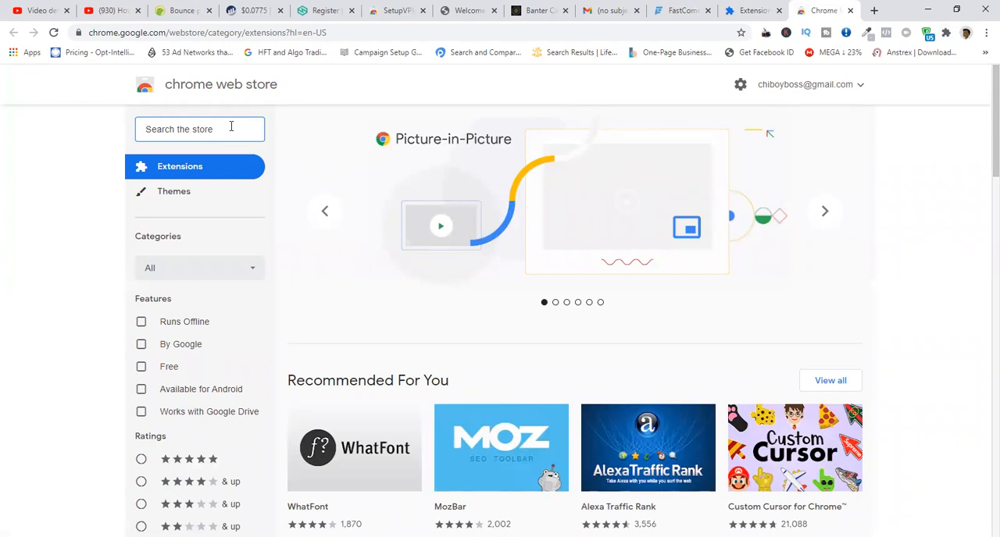
Search the web store for zenmate and open the ZenMate Free VPN–Best VPN for Chrome listing.
type("zw")
key("BackSpace")
key("BackSpace")
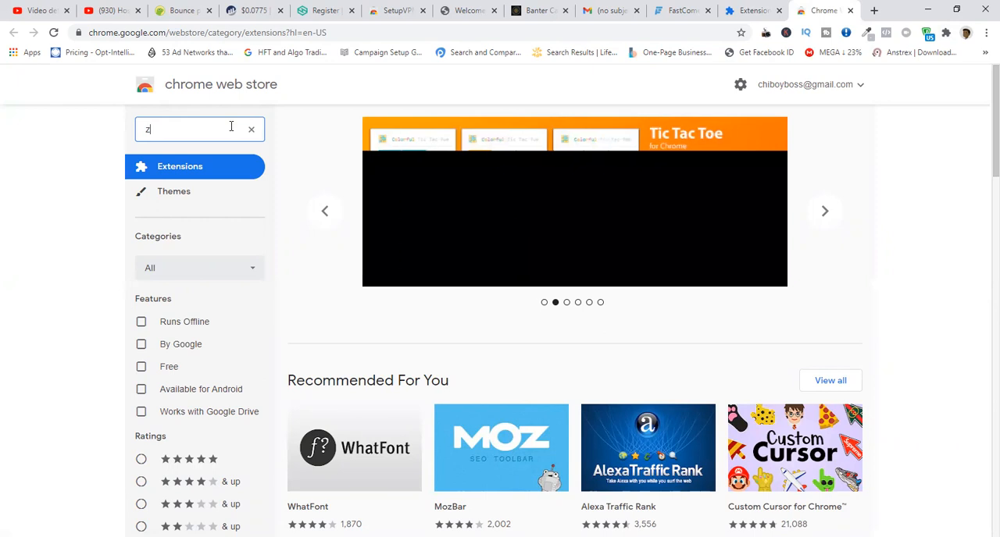
type("en")
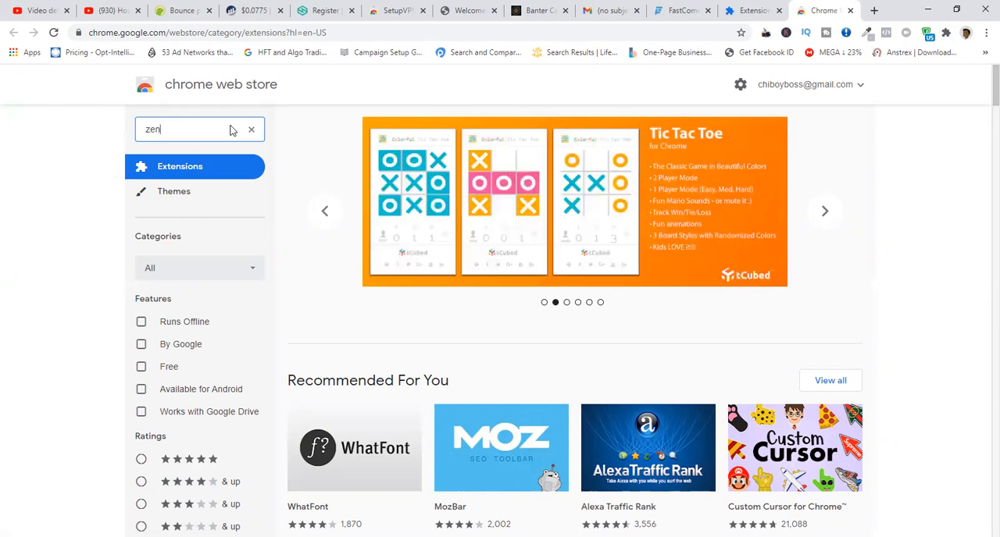
type(" web")
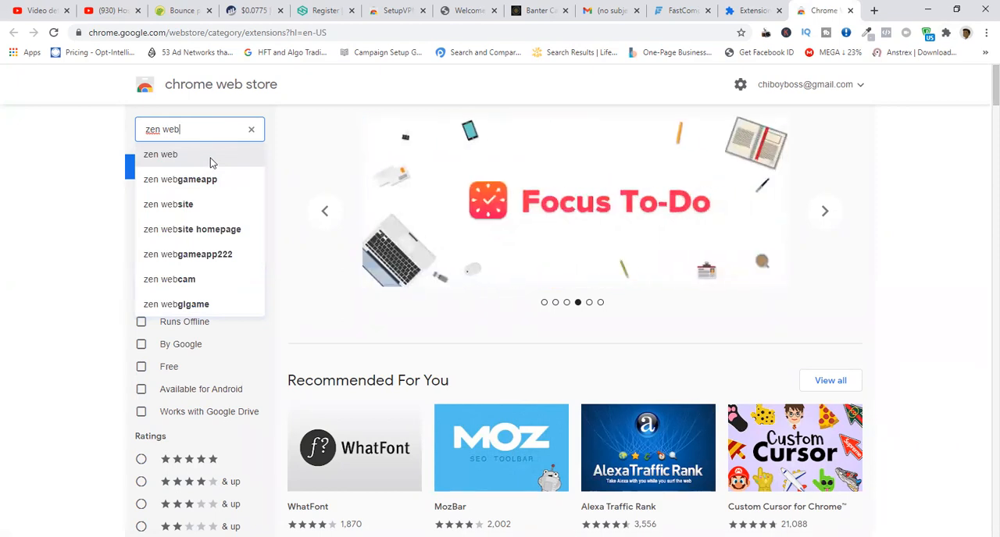
left_click(210, 158)
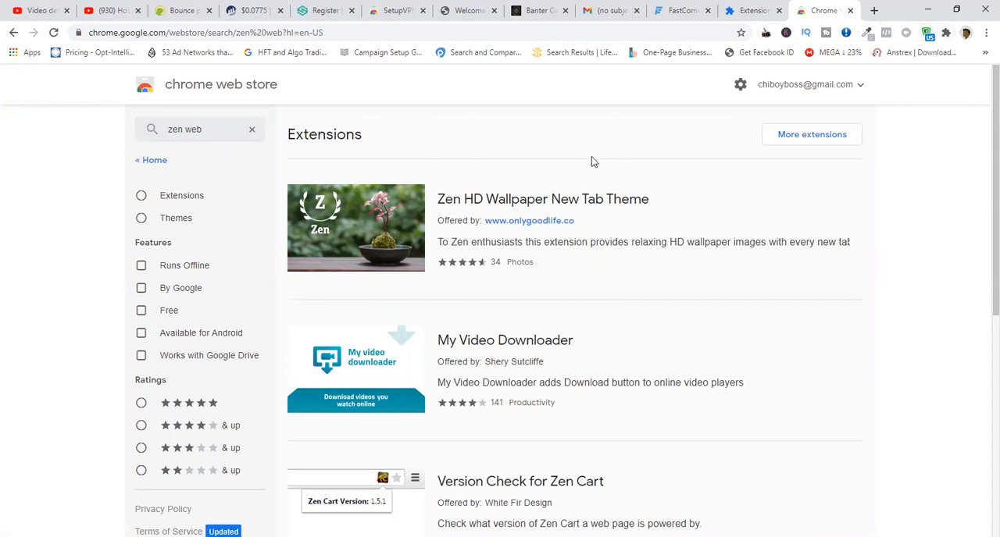
left_click(212, 132)
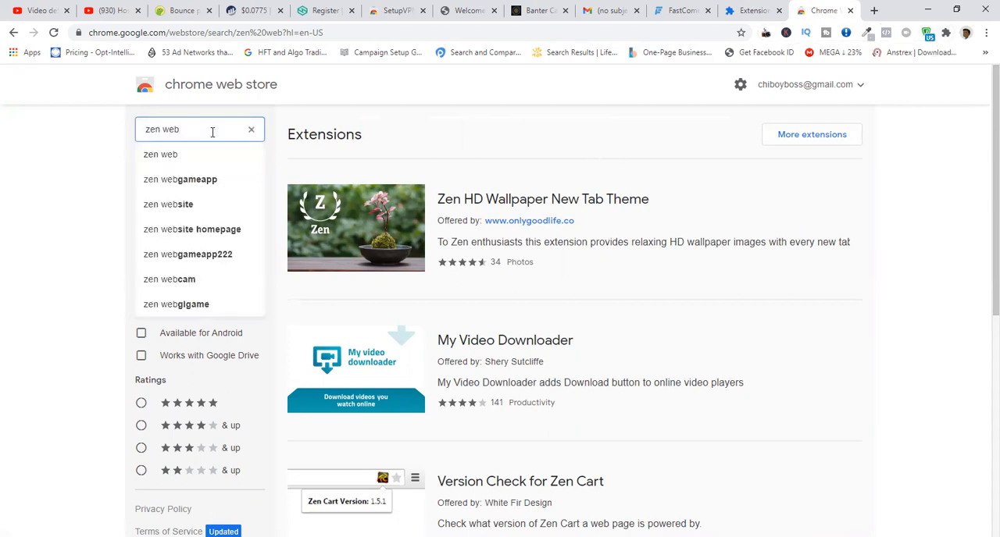
key("BackSpace")
key("BackSpace")
key("BackSpace")
key("BackSpace")
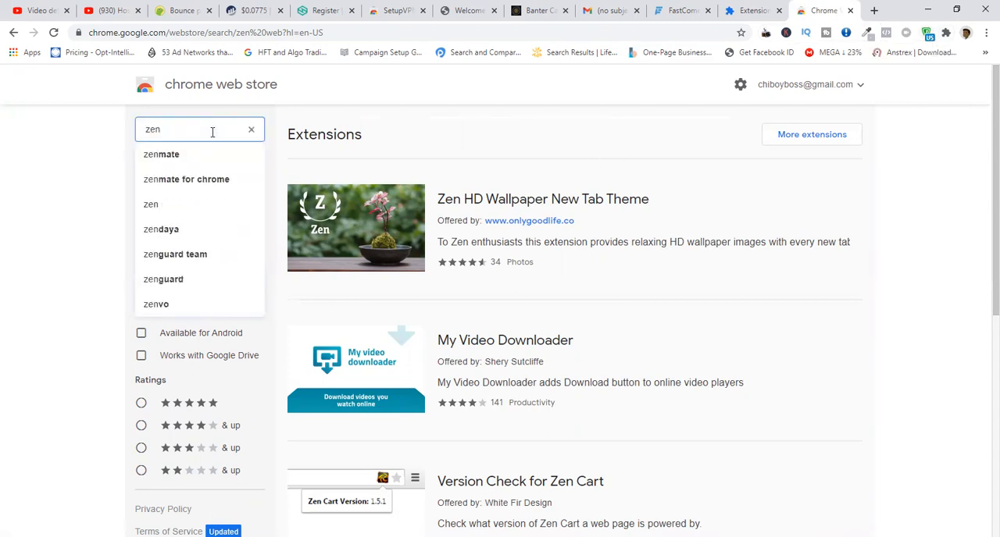
type("mate")
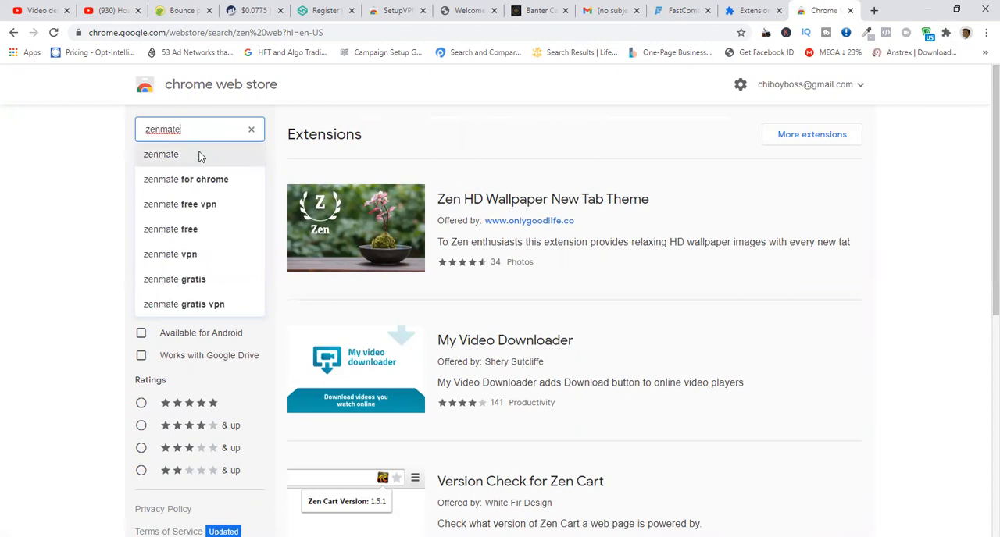
left_click(199, 156)
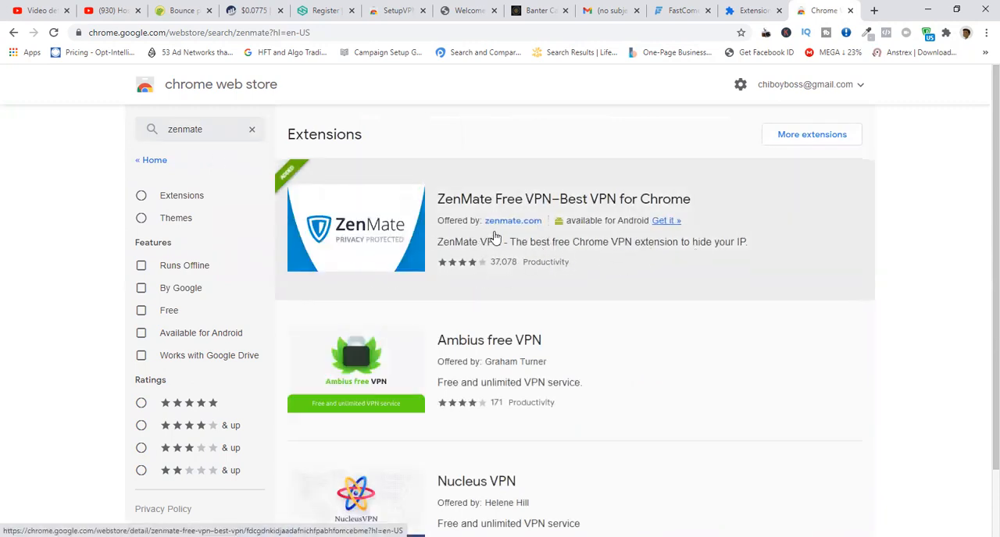
left_click(543, 206)
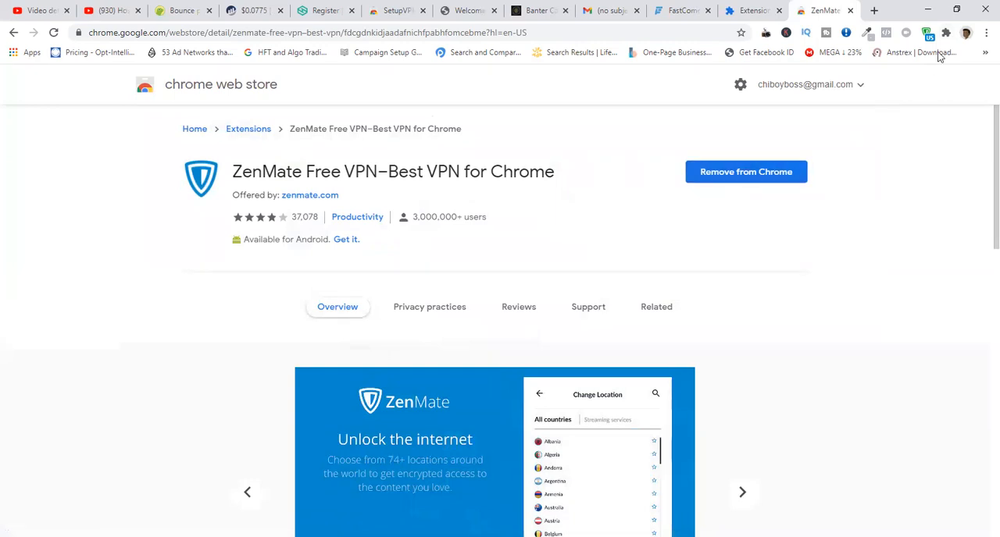
Remove the ZenMate Free VPN extension from Chrome.
left_click(747, 181)
left_click(746, 178)
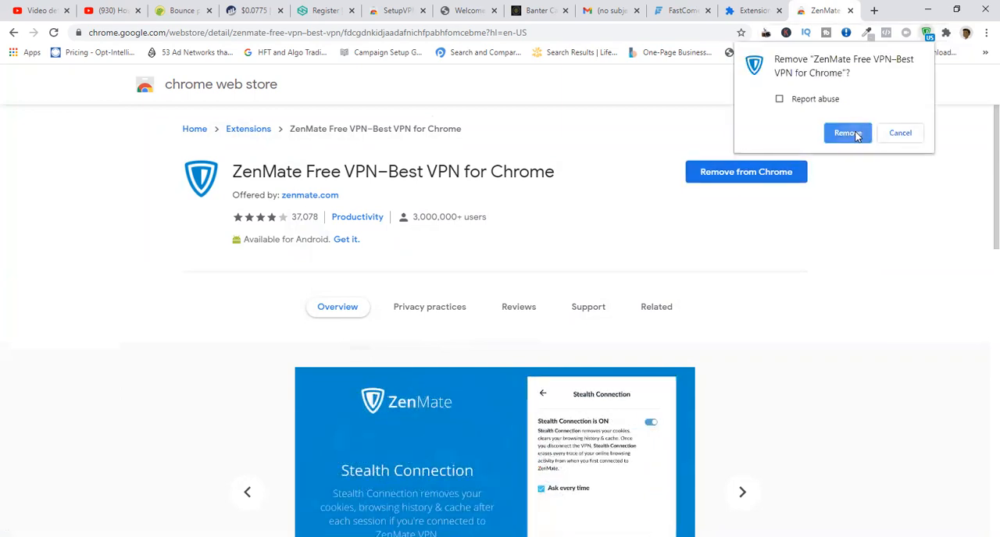
left_click(847, 134)
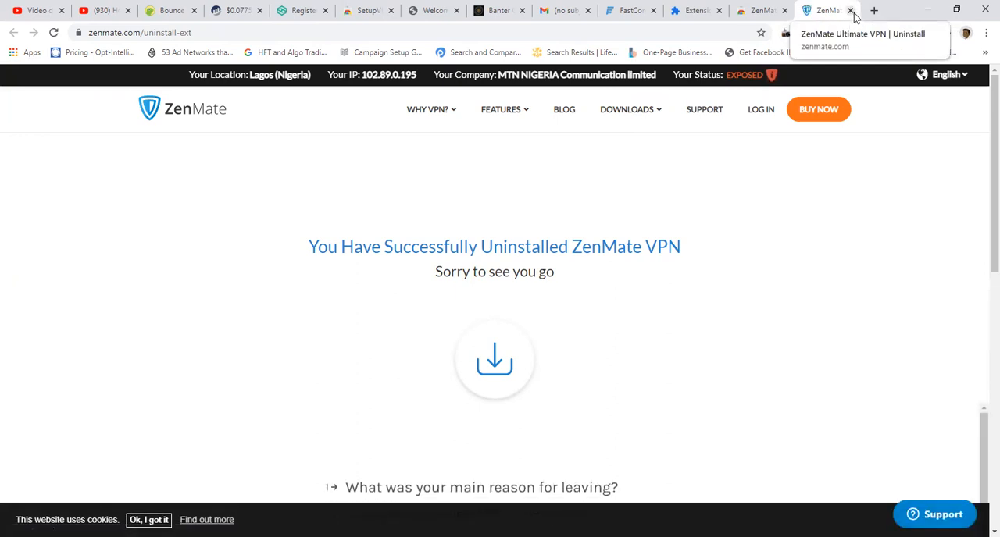
Close the uninstall page and add the ZenMate Free VPN extension back to Chrome.
left_click(851, 10)
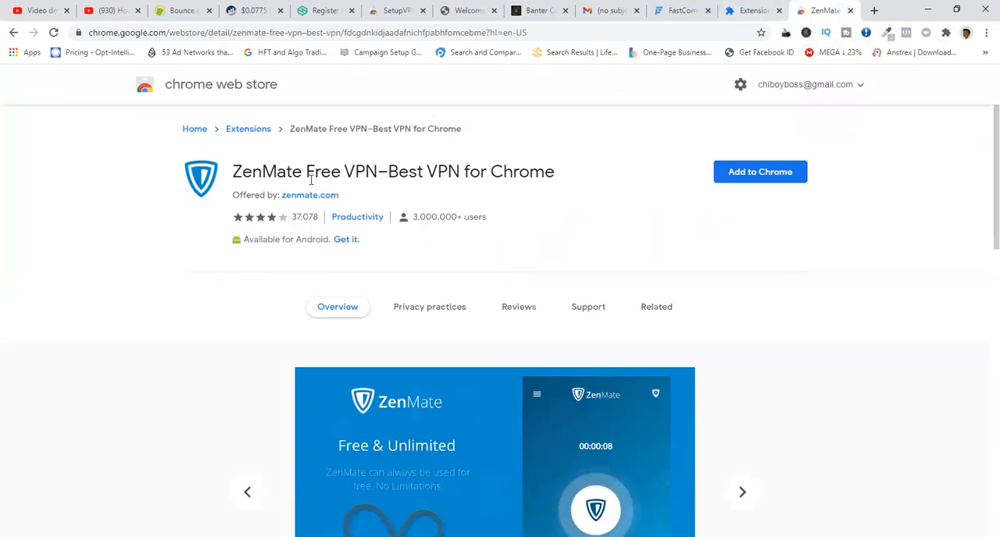
left_click(769, 179)
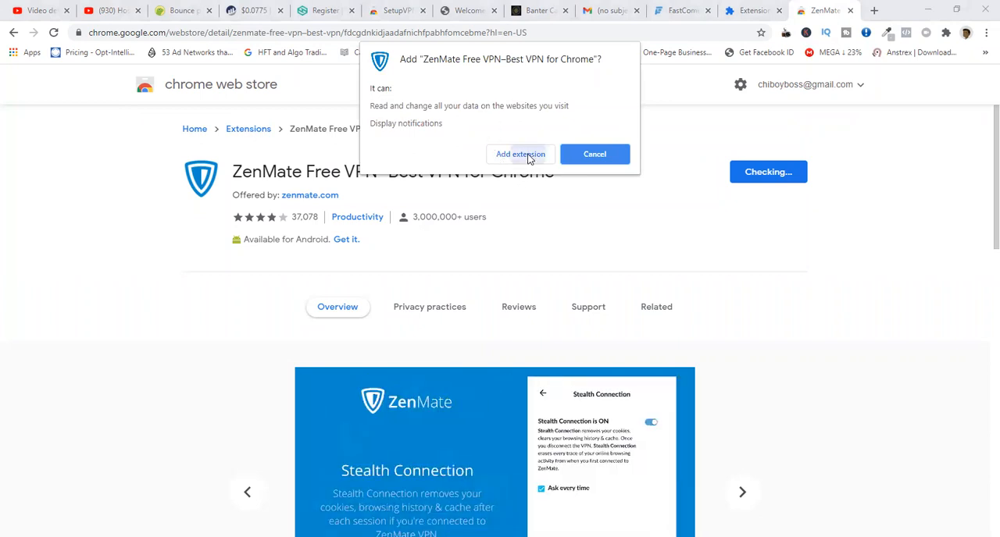
left_click(520, 154)
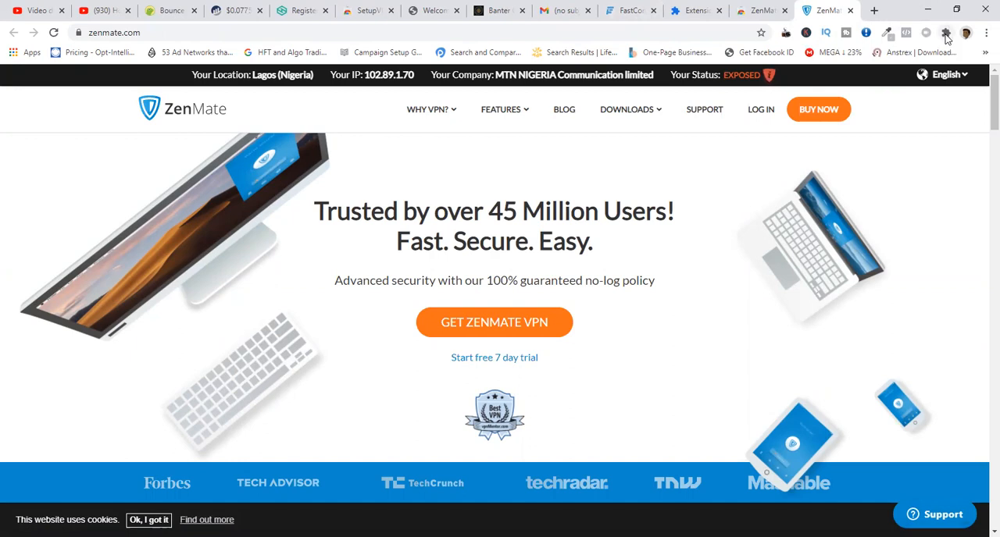
Pin the ZenMate Free VPN extension to the browser toolbar.
left_click(946, 35)
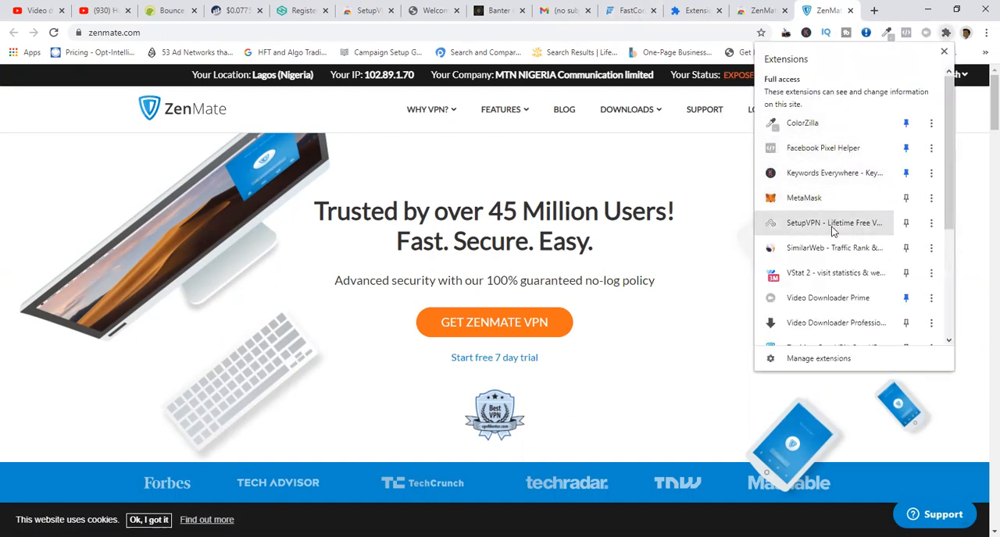
scroll(837, 238, "down", 3)
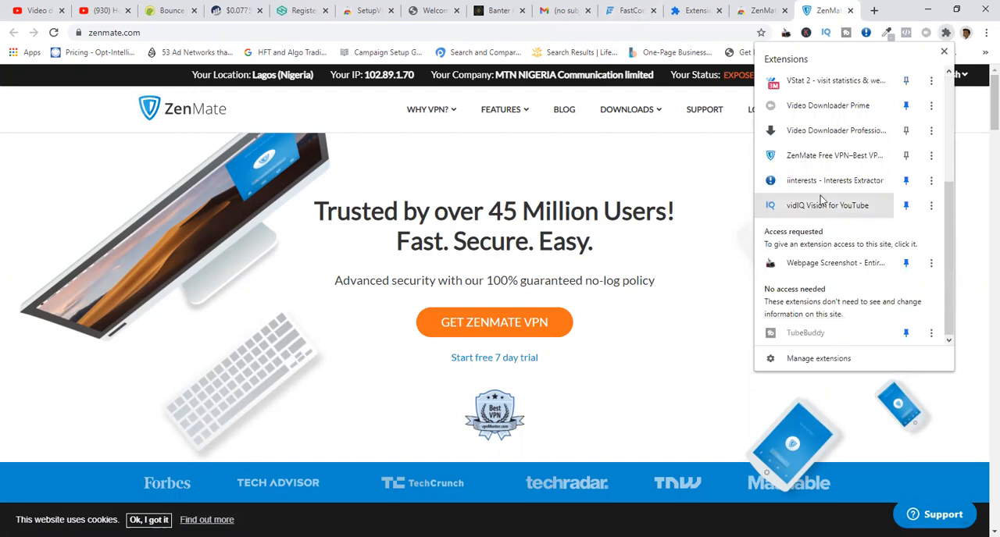
left_click(906, 156)
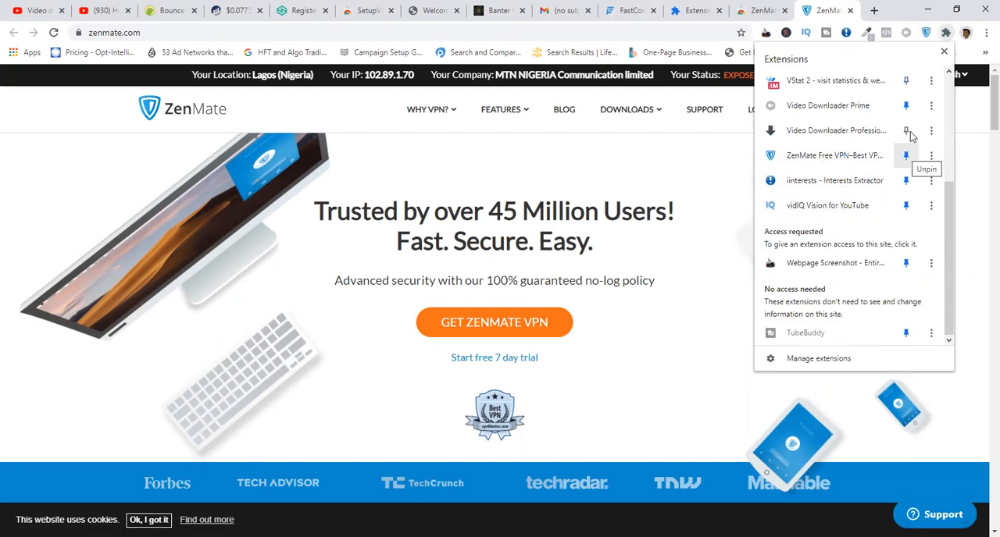
left_click(945, 52)
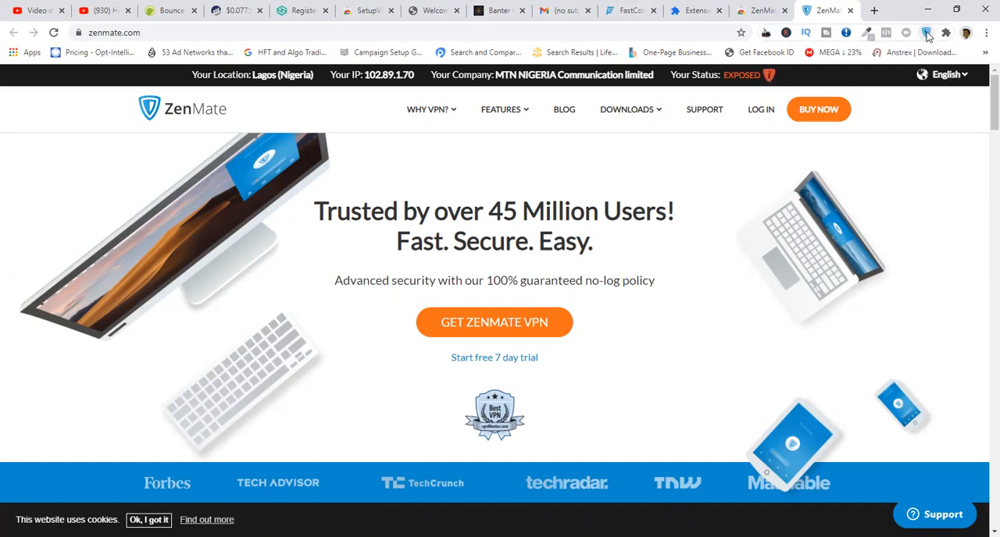
Close the ZenMate website tab and reload the web store listing page.
left_click(850, 10)
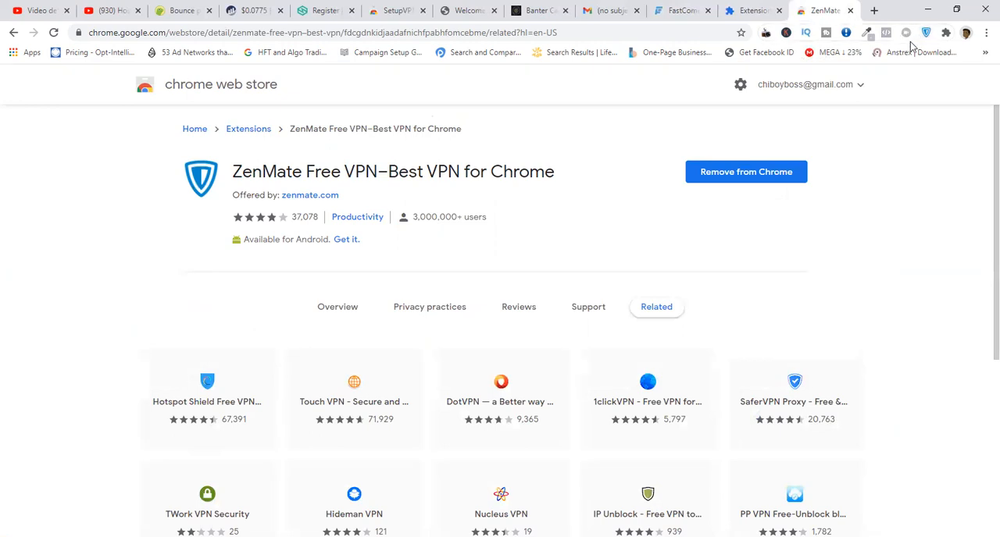
left_click(926, 34)
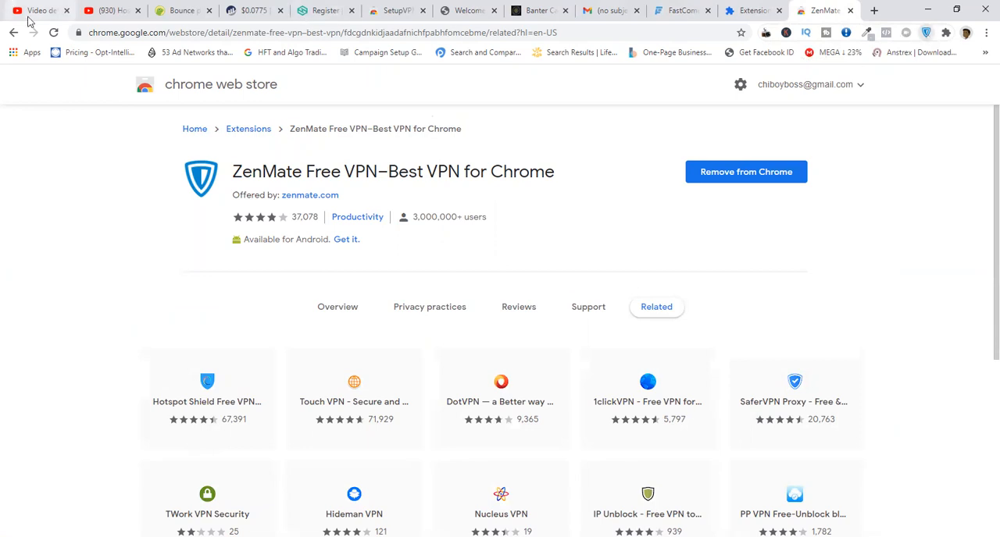
left_click(54, 33)
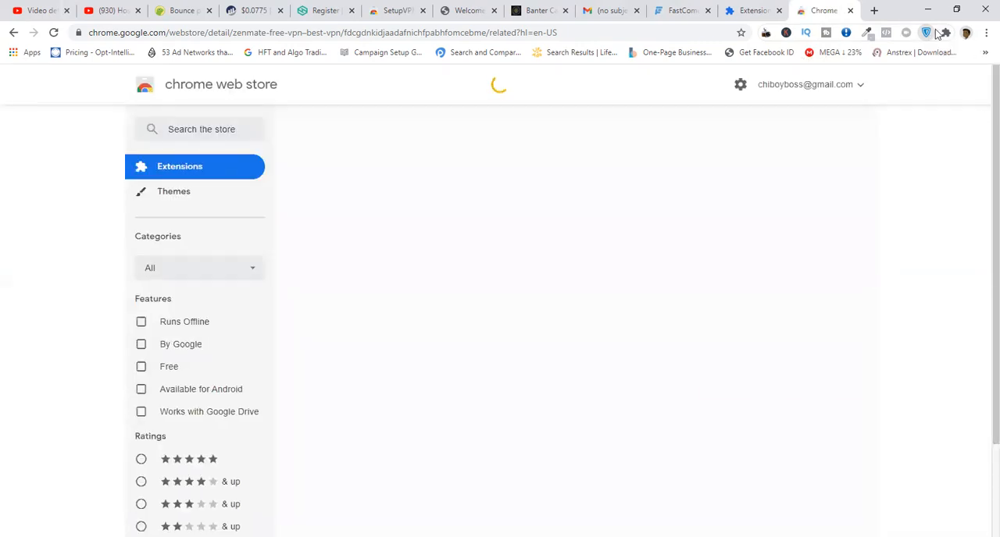
Open the ZenMate extension popup and close its welcome tour.
left_click(927, 33)
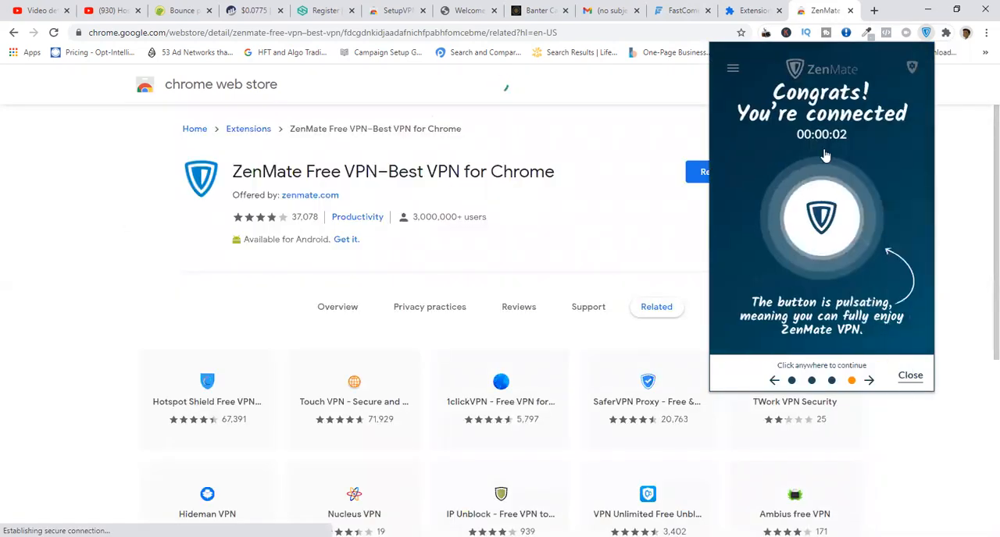
left_click(908, 377)
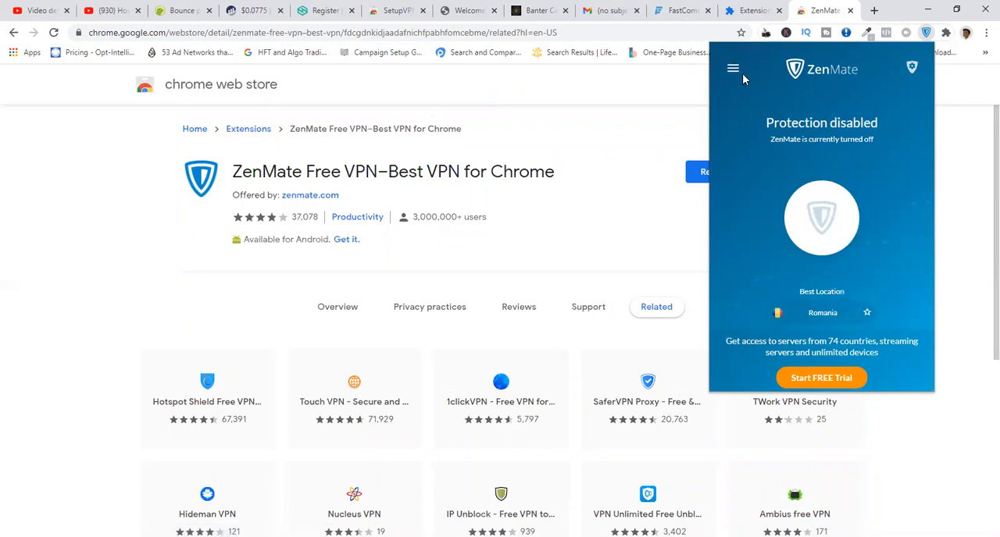
Switch the ZenMate VPN location to United States and close the popup.
left_click(832, 315)
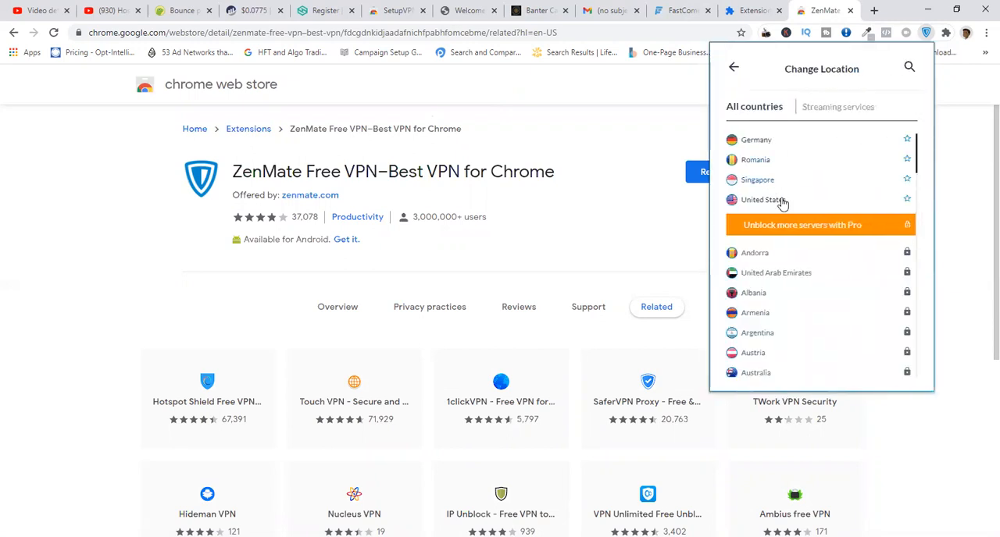
left_click(775, 203)
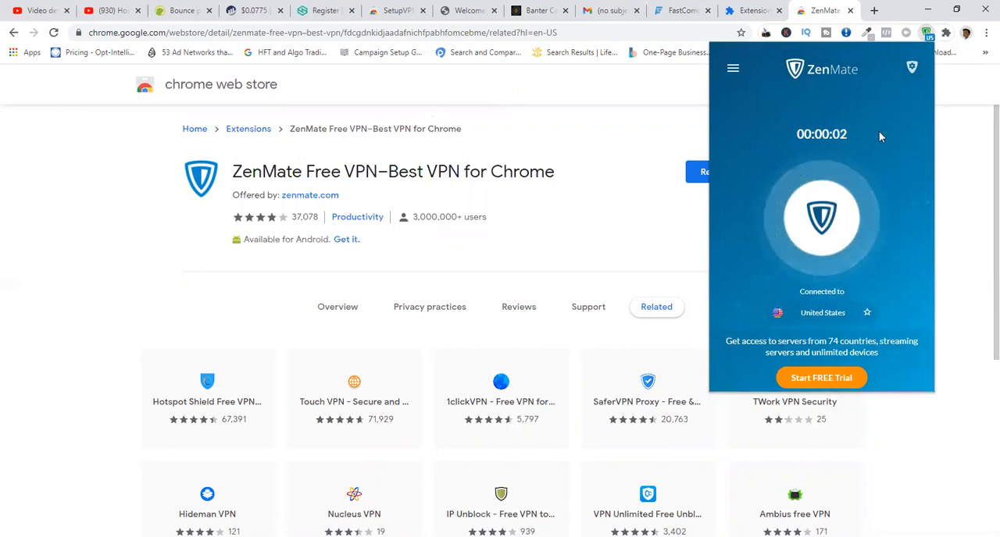
left_click(961, 136)
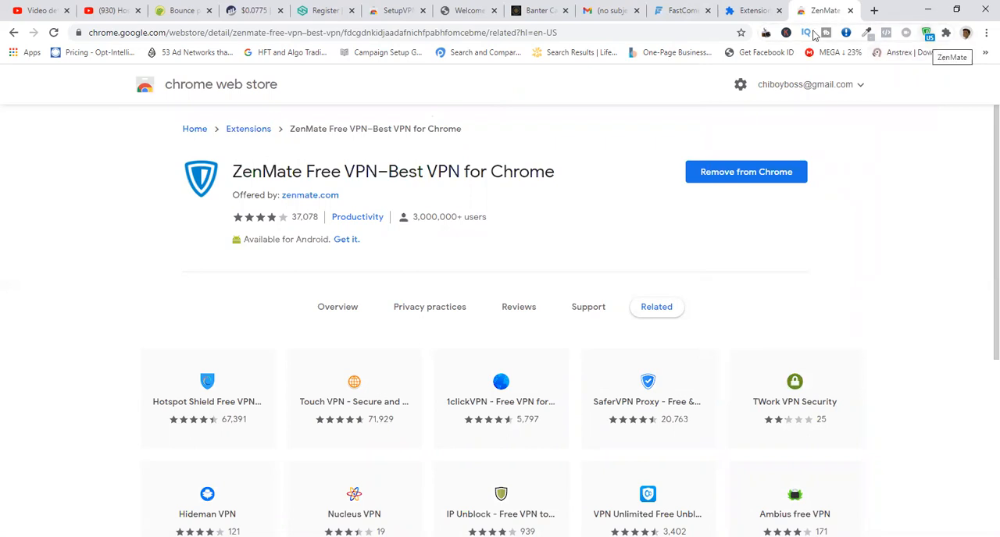
Close the old FastComet tab and open fastcomet.com from the Extensions tab.
left_click(707, 11)
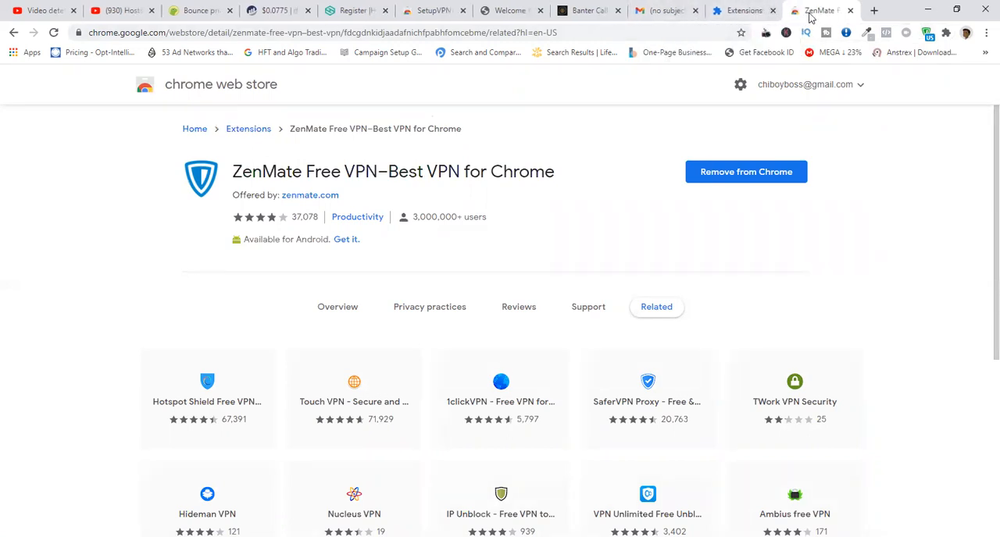
left_click(746, 13)
left_click(553, 32)
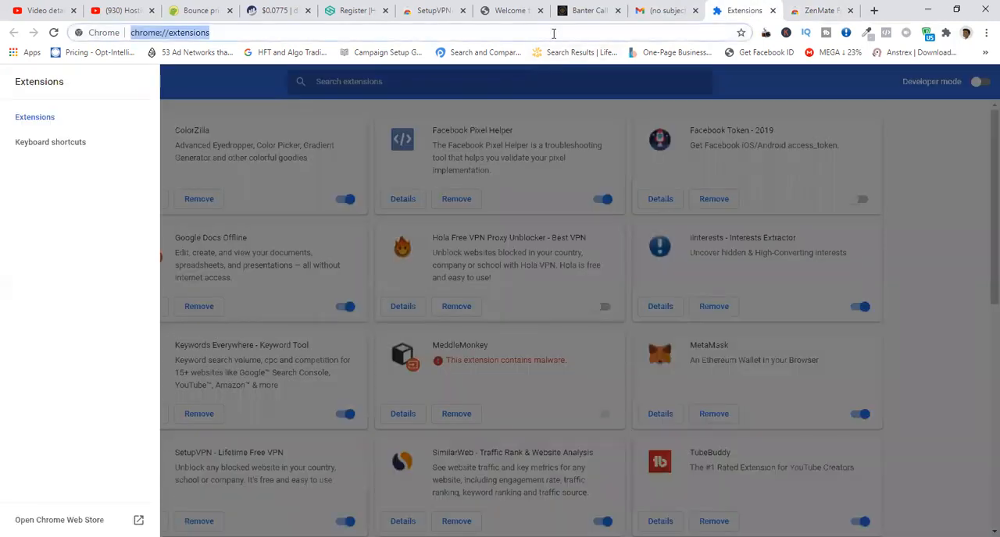
type("fastcomet.com")
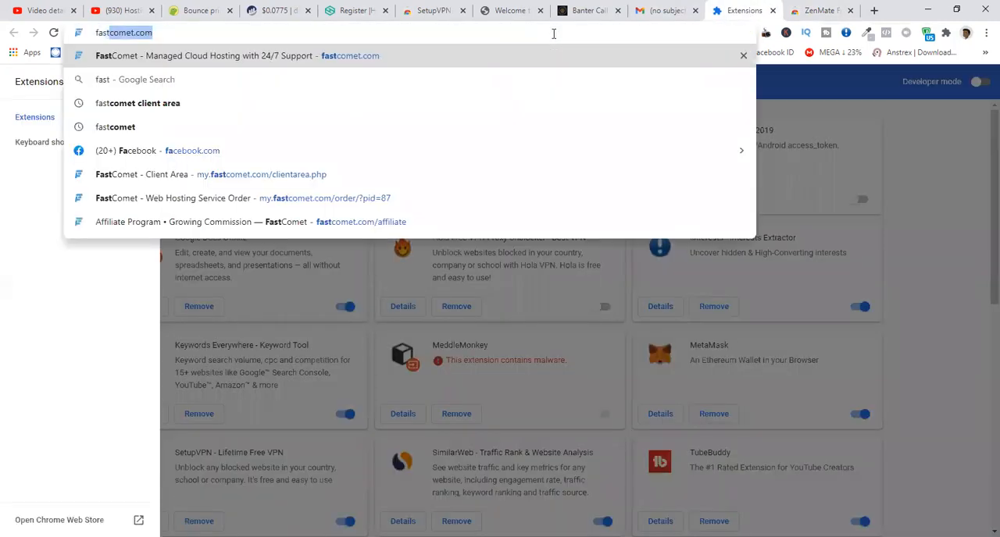
key("Return")
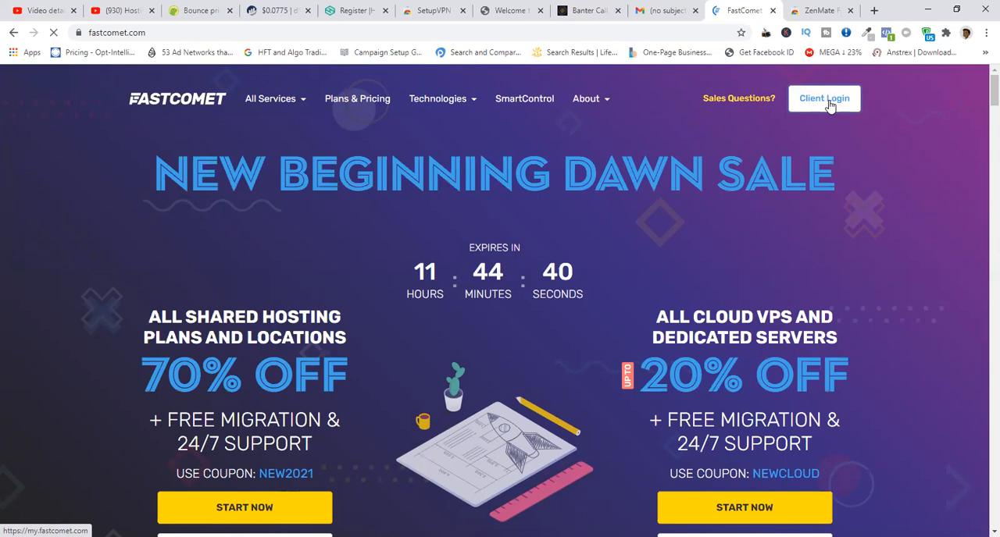
Log in to the FastComet client area with the saved account credentials.
left_click(829, 105)
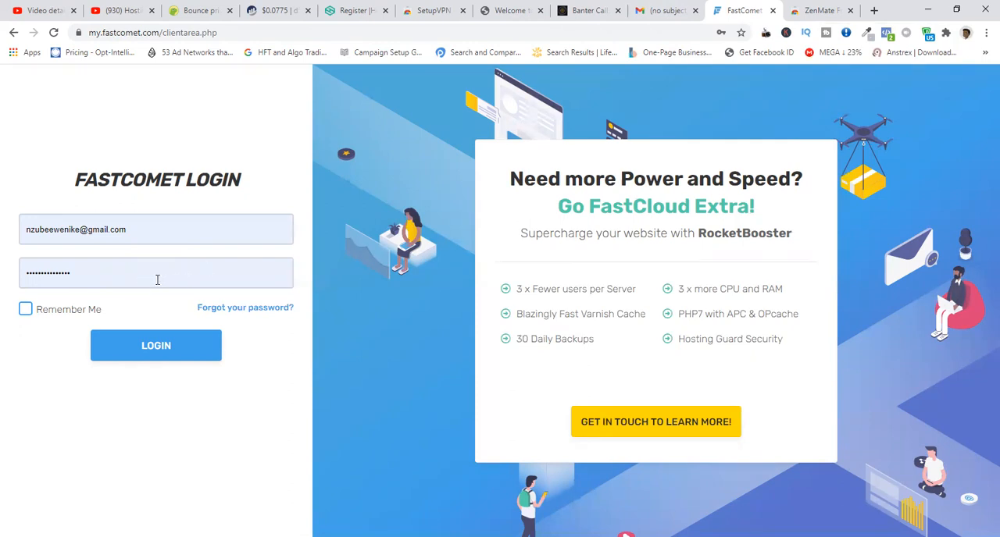
left_click(190, 351)
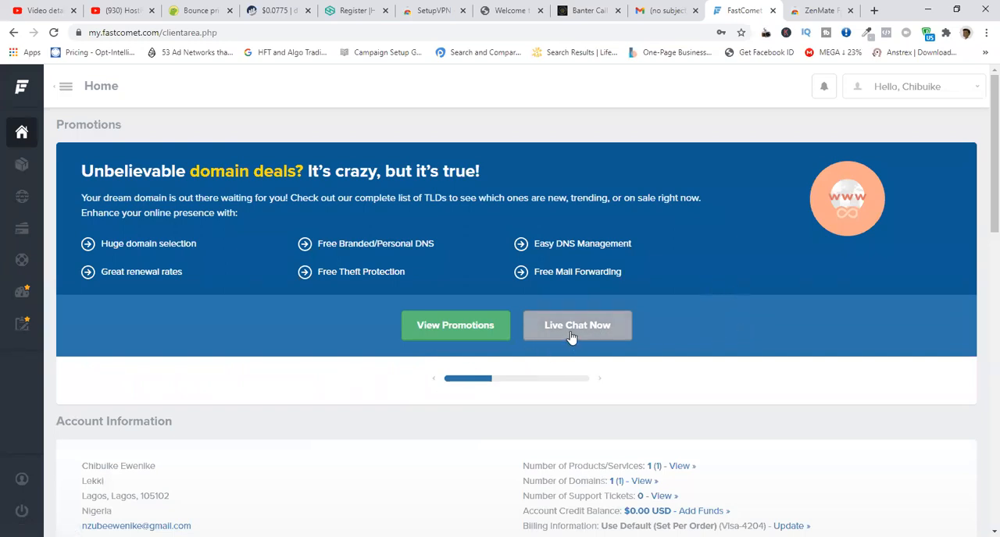
Open the Domains section and view the management page for imprezonline.com.
scroll(854, 503, "down", 4)
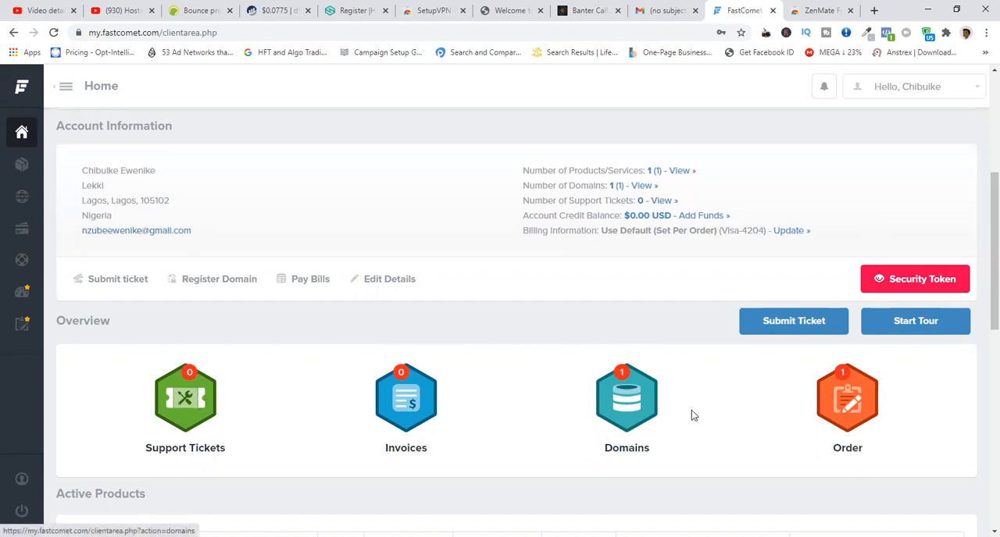
left_click(637, 405)
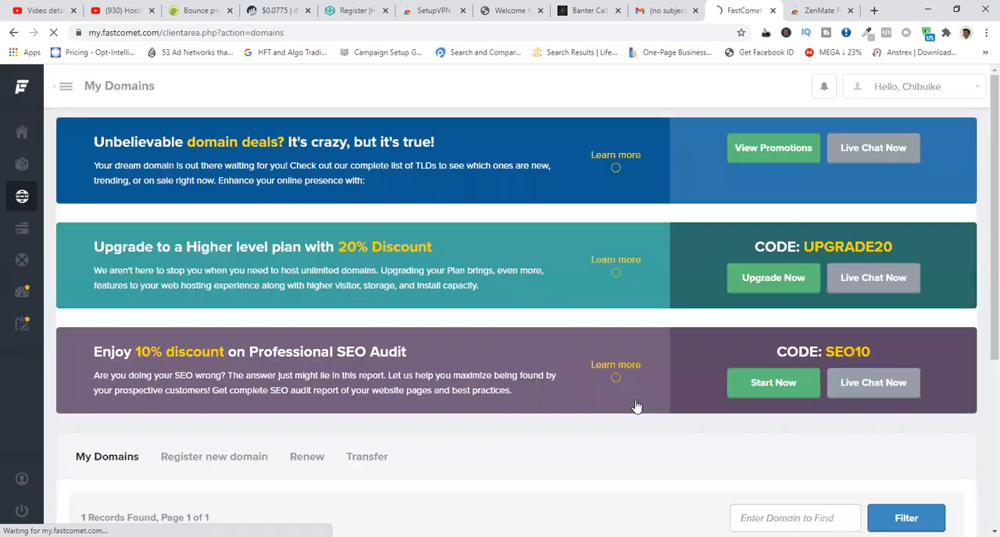
scroll(453, 398, "down", 1)
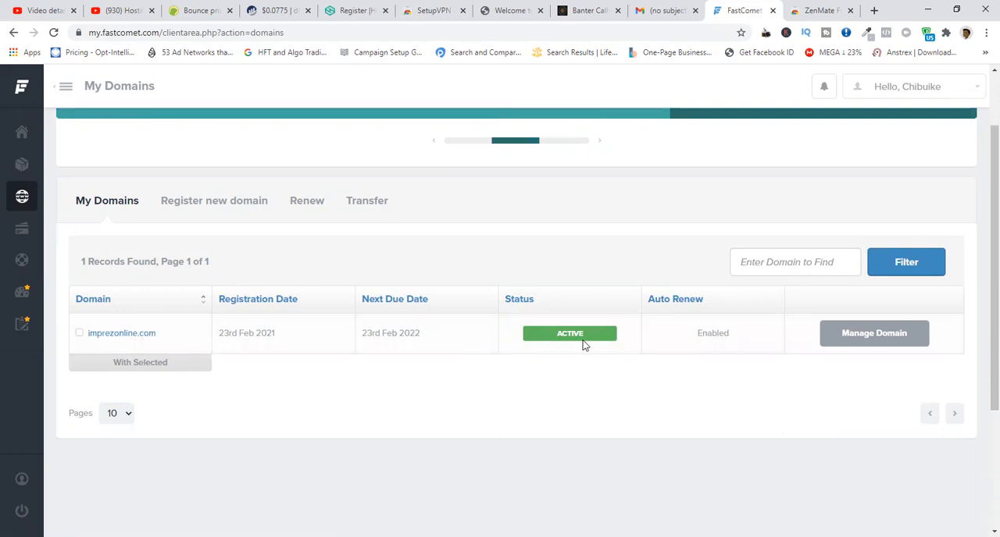
left_click(849, 346)
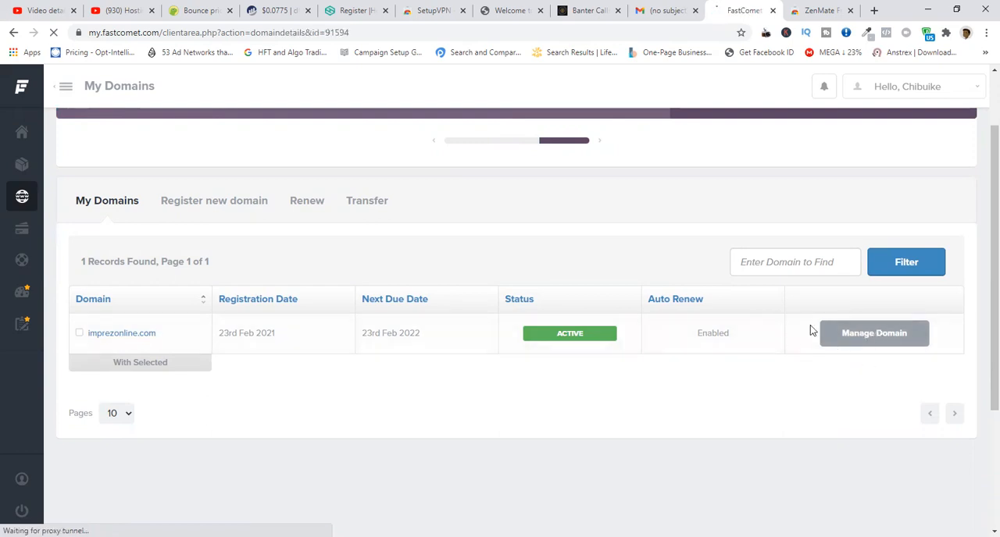
scroll(470, 376, "down", 2)
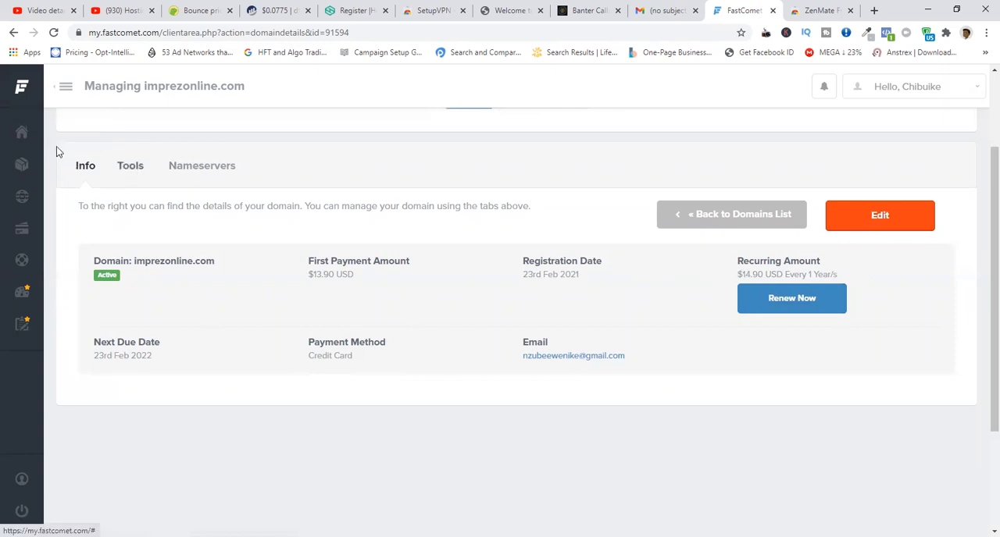
Return to the client area home and open cPanel for the FastCloud hosting, confirming the master password.
left_click(21, 139)
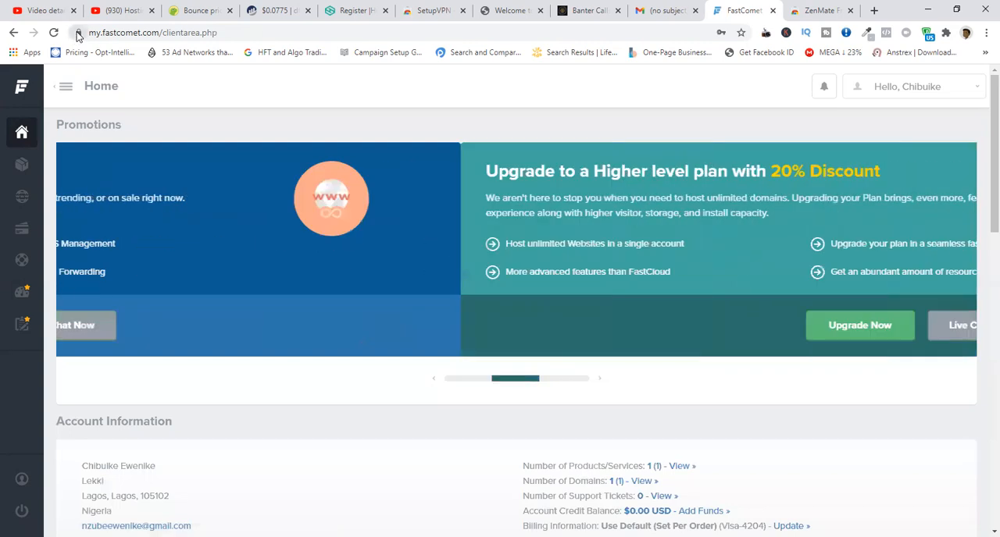
scroll(429, 197, "down", 8)
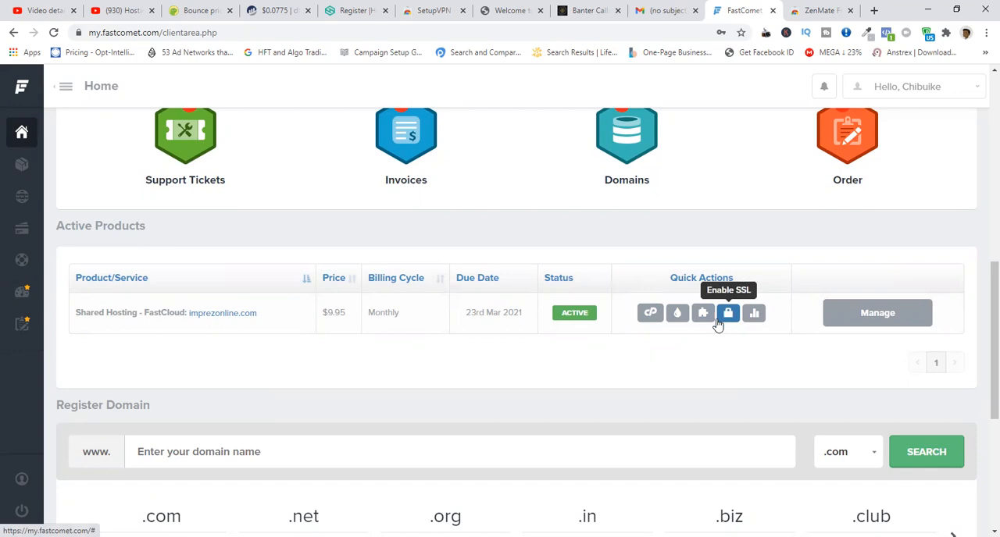
left_click(650, 314)
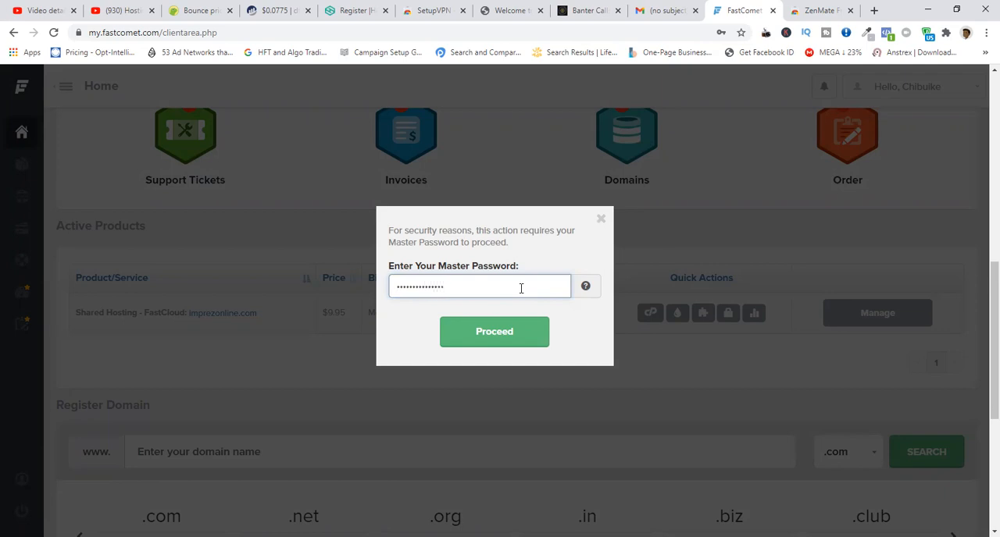
left_click(504, 338)
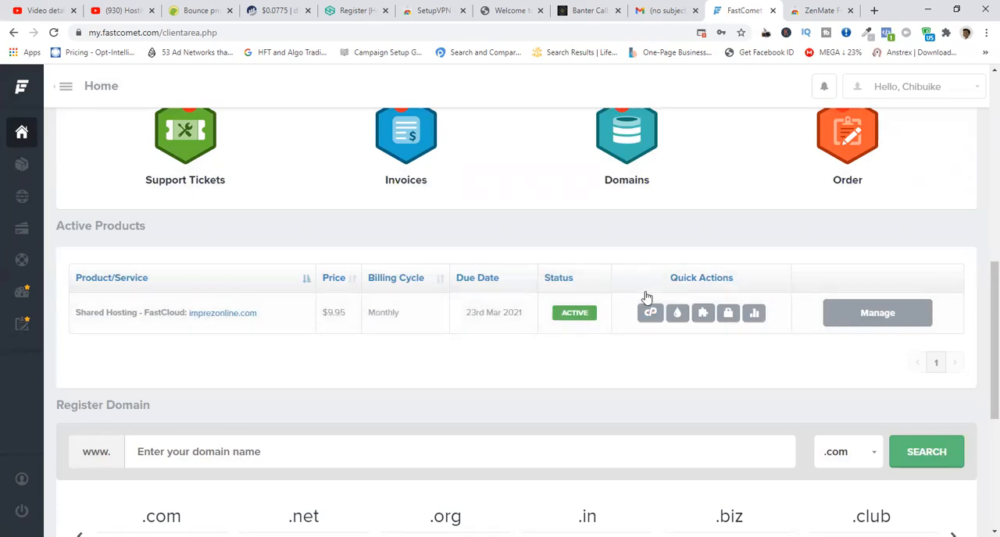
left_click(649, 313)
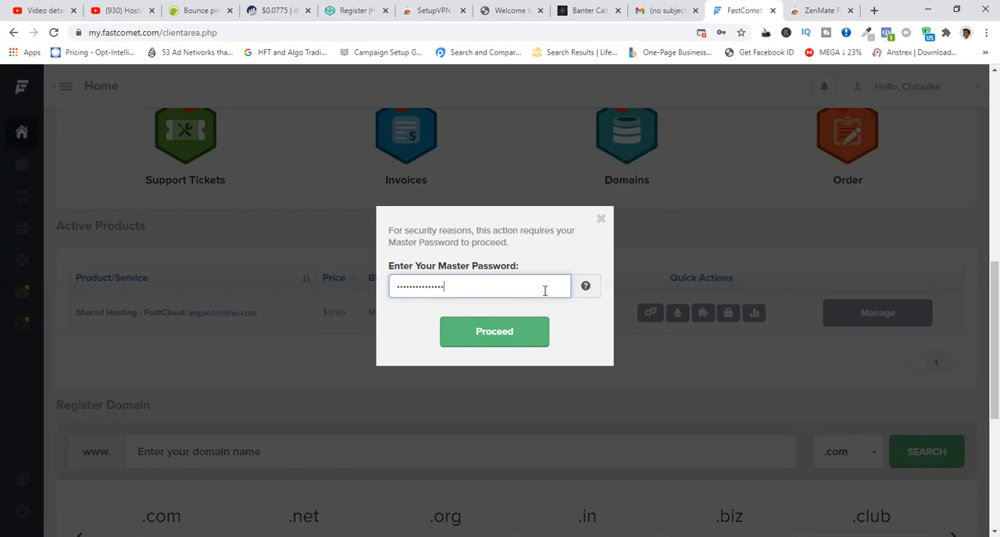
left_click(506, 342)
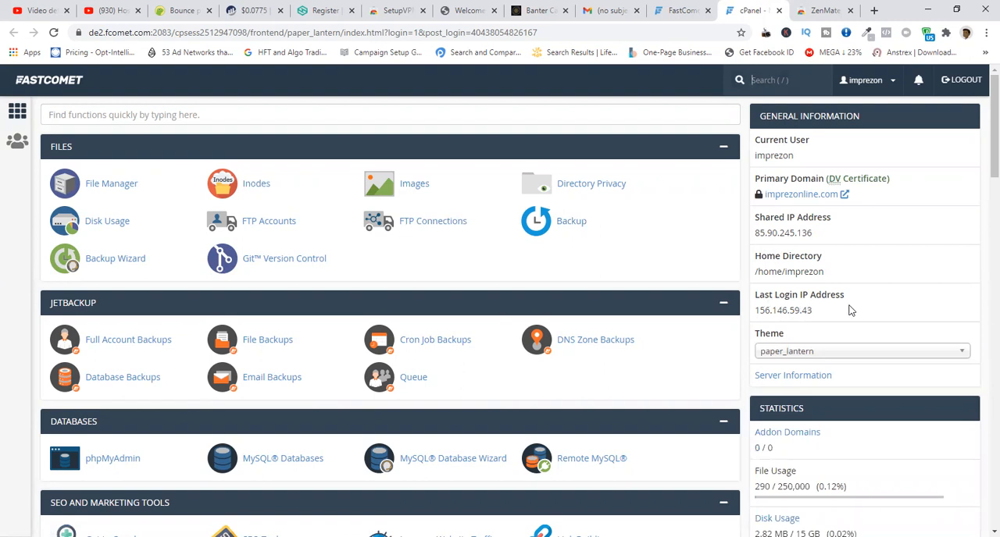
Open Let's Encrypt SSL from the Security section of cPanel.
scroll(677, 290, "down", 1)
scroll(676, 291, "down", 2)
scroll(676, 290, "up", 1)
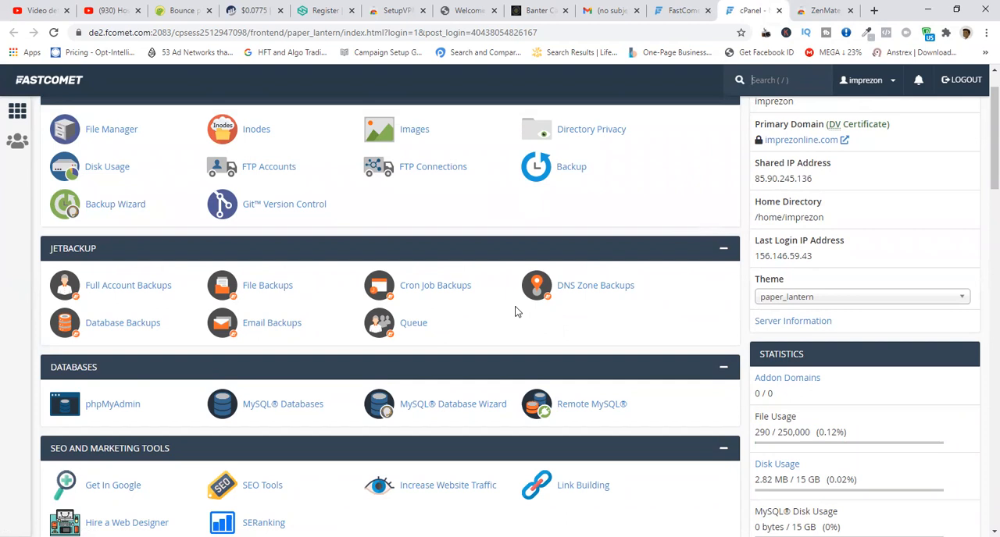
scroll(497, 296, "up", 1)
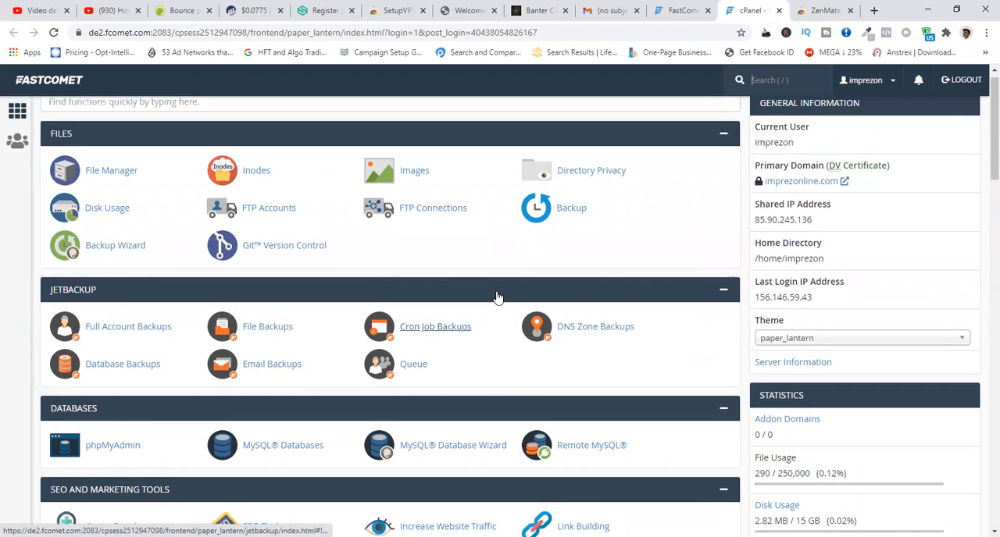
scroll(497, 298, "down", 5)
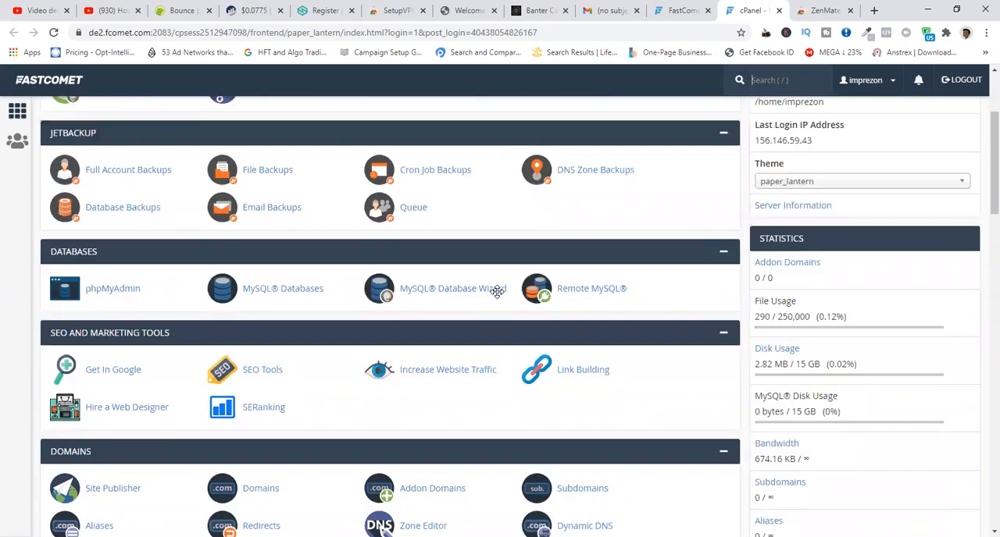
scroll(497, 297, "down", 4)
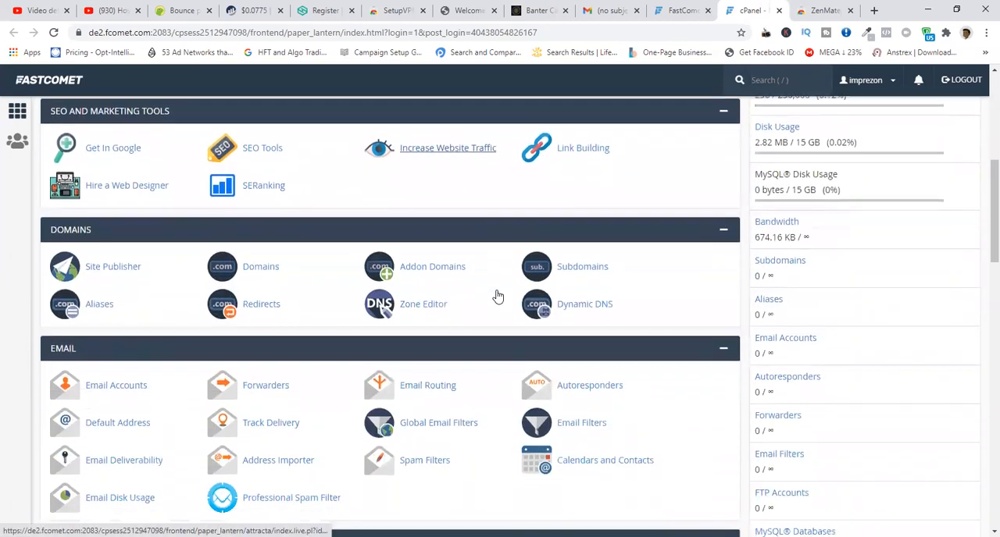
scroll(497, 296, "down", 4)
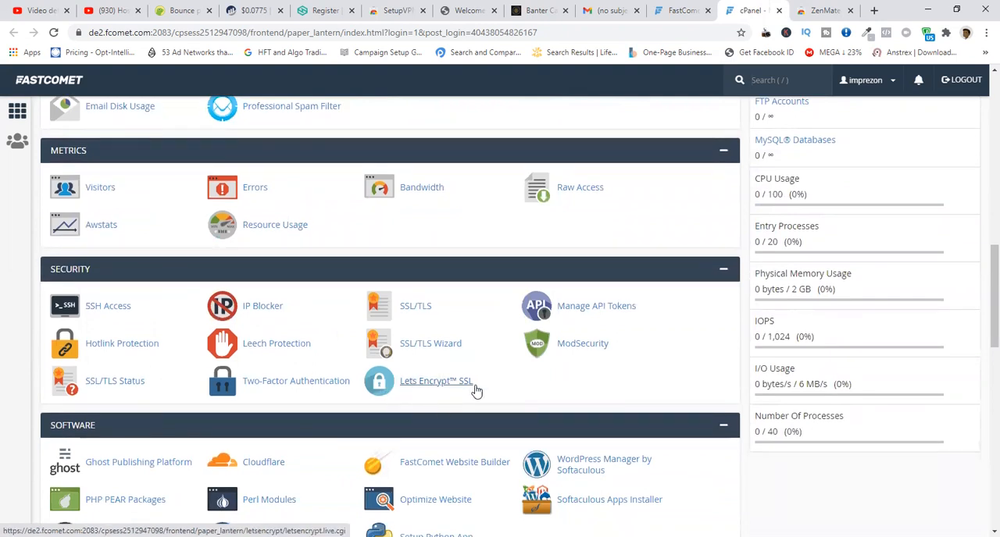
left_click(430, 388)
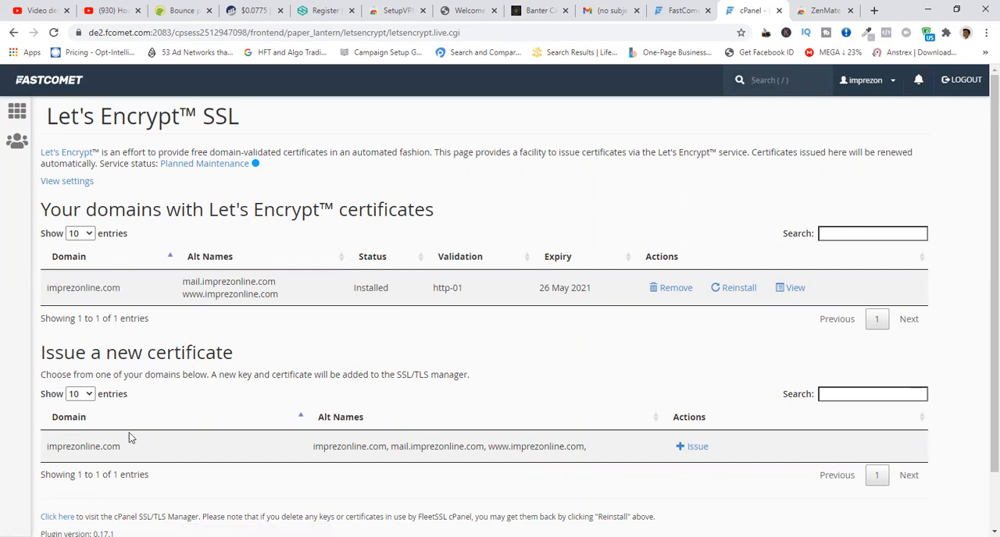
Open the page for issuing a new Let's Encrypt certificate for imprezonline.com.
scroll(129, 433, "down", 2)
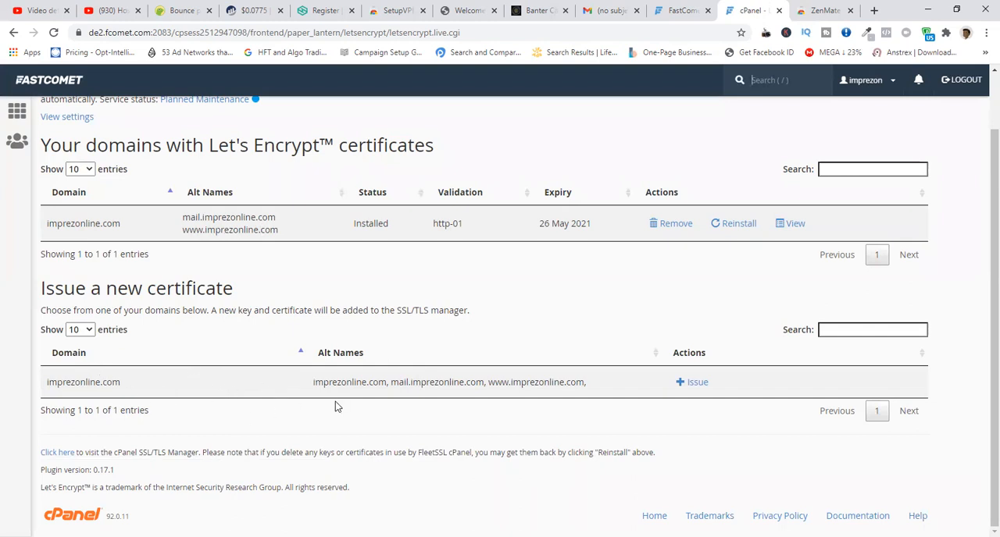
left_click(691, 387)
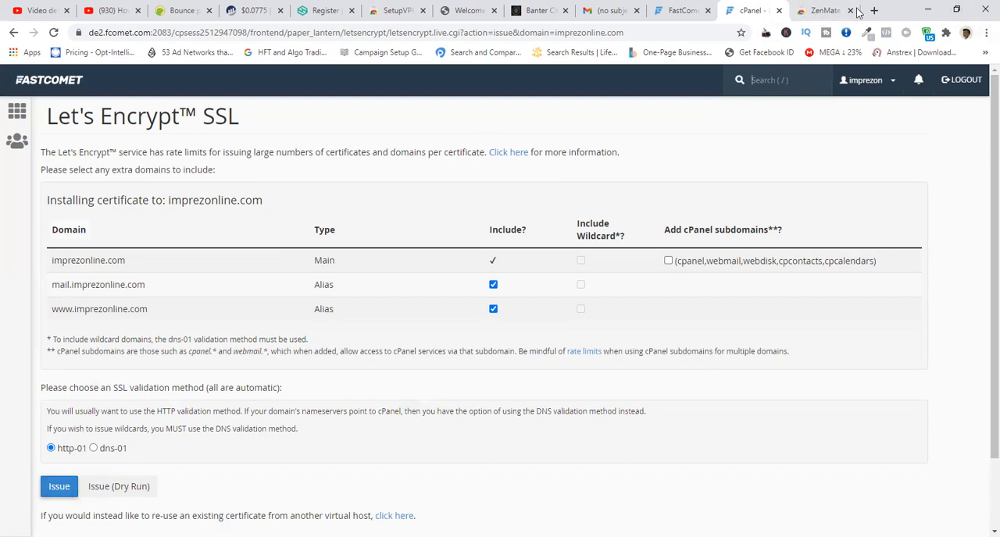
left_click(986, 32)
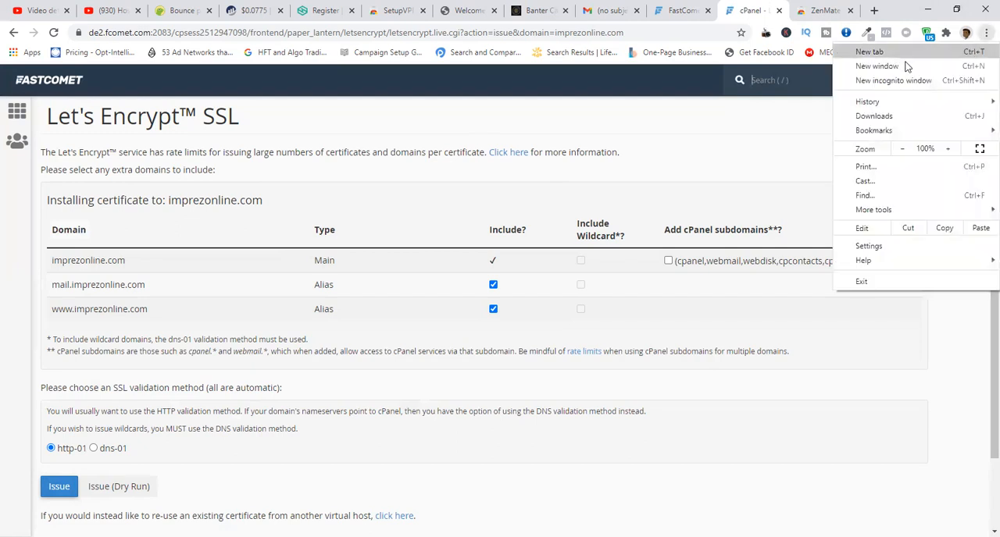
left_click(878, 81)
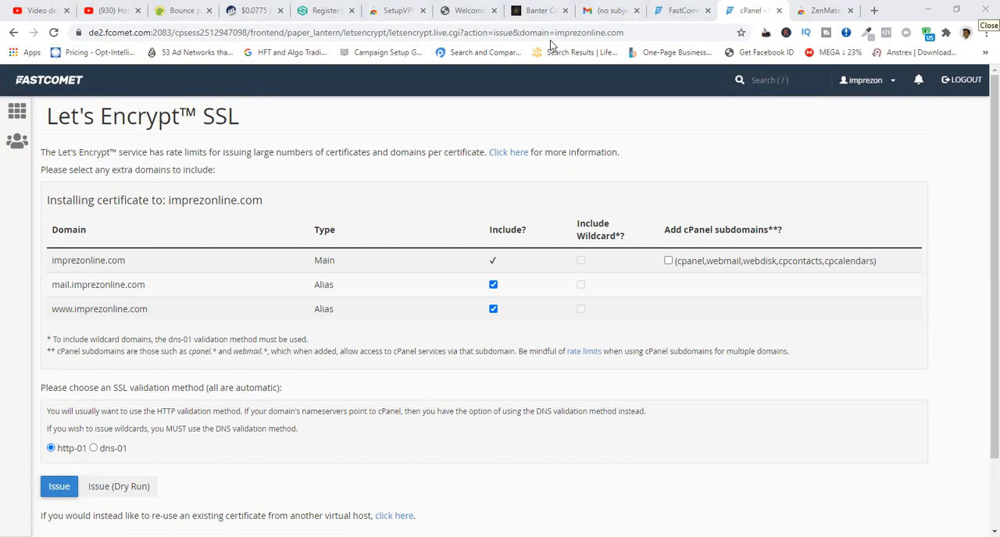
key("slash")
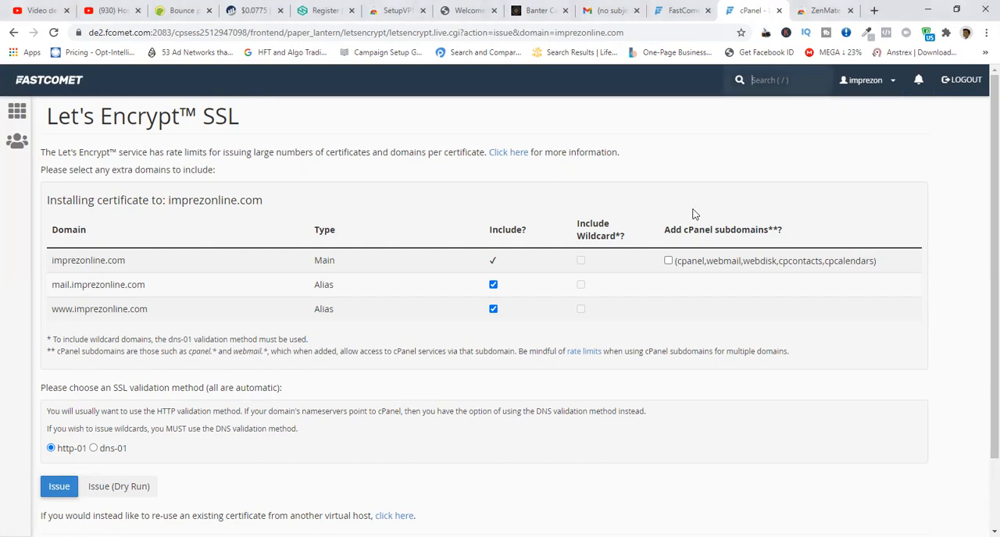
Return to the cPanel home page and browse through its tool sections.
left_click(16, 117)
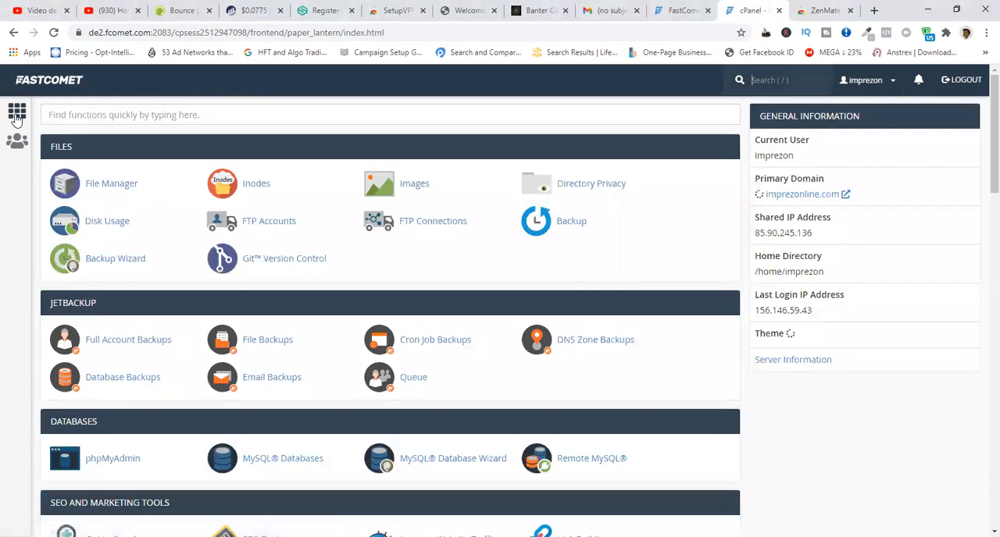
scroll(503, 218, "down", 10)
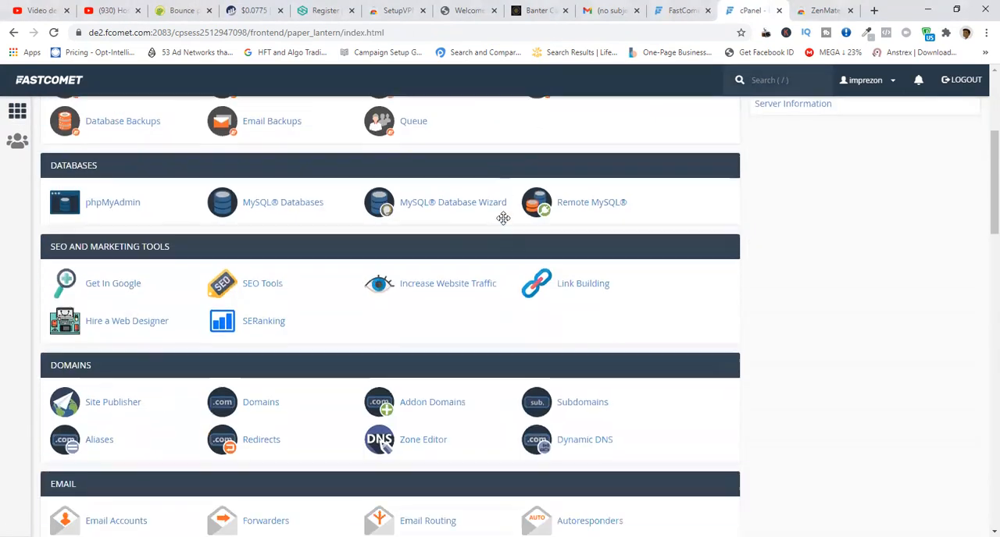
scroll(503, 218, "down", 2)
scroll(503, 221, "up", 11)
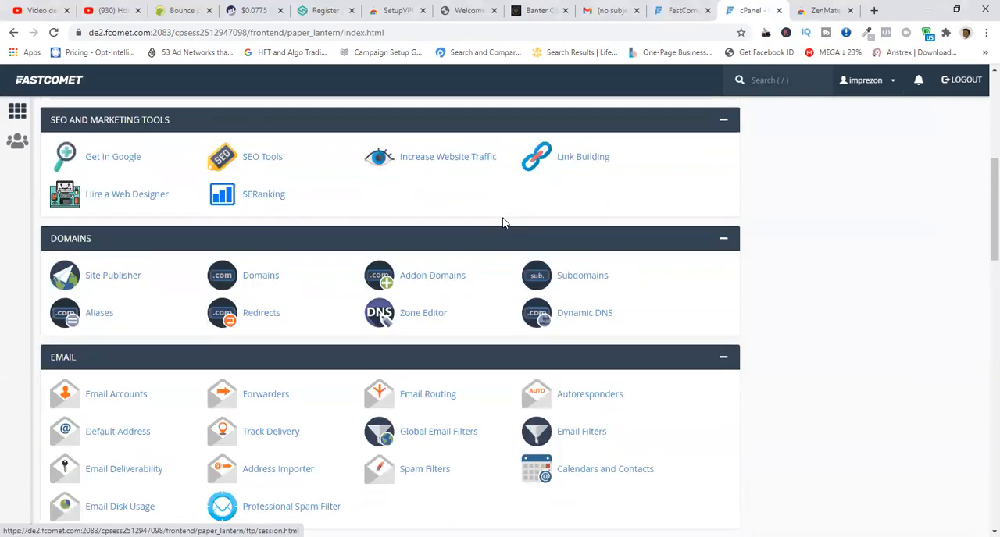
scroll(504, 224, "down", 2)
scroll(504, 224, "up", 2)
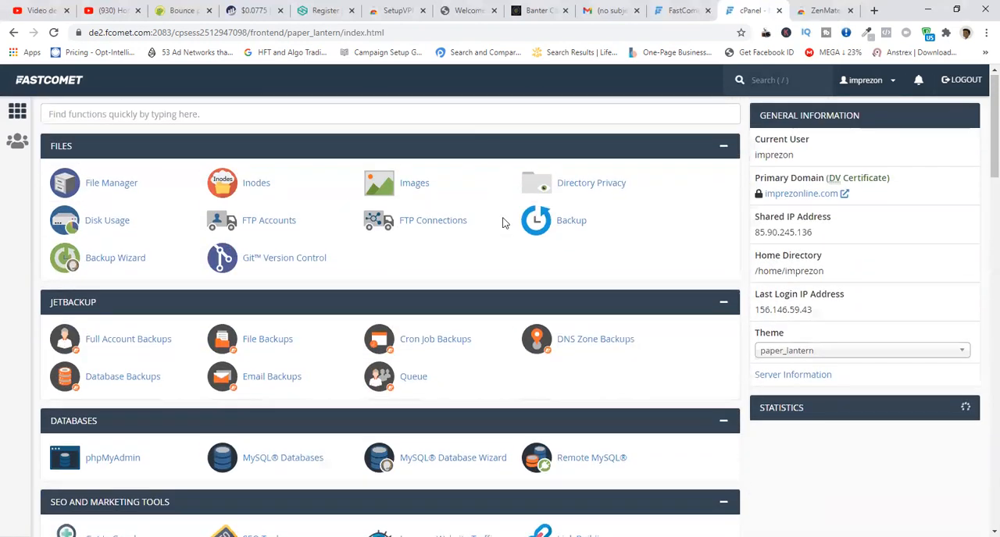
scroll(504, 224, "down", 10)
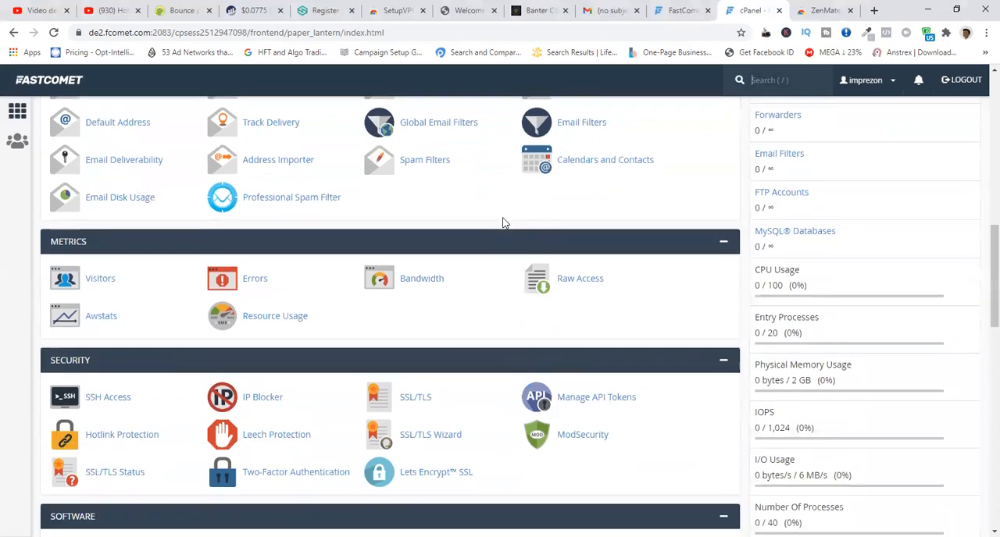
scroll(503, 223, "down", 4)
scroll(505, 223, "up", 1)
scroll(506, 223, "down", 1)
scroll(505, 223, "down", 7)
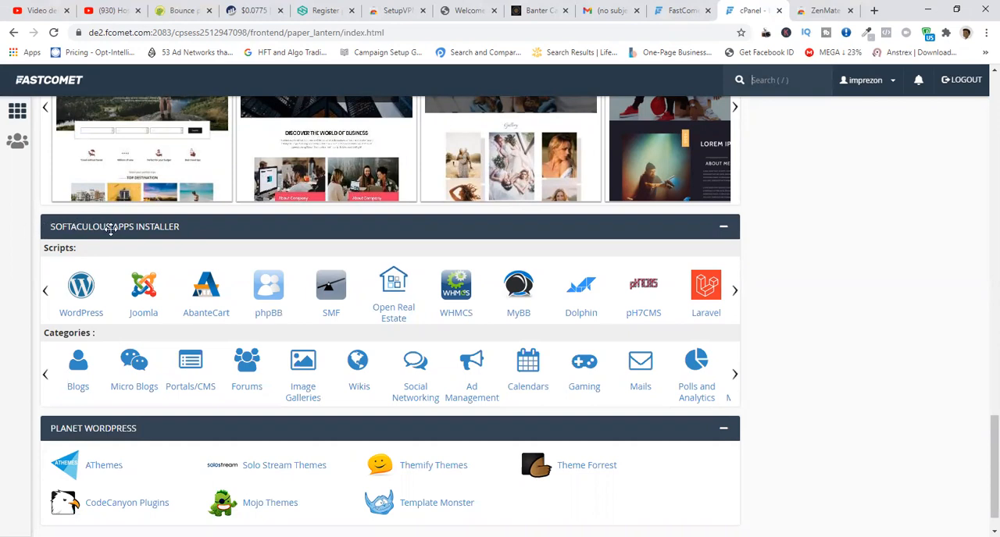
scroll(107, 227, "up", 10)
scroll(110, 229, "up", 8)
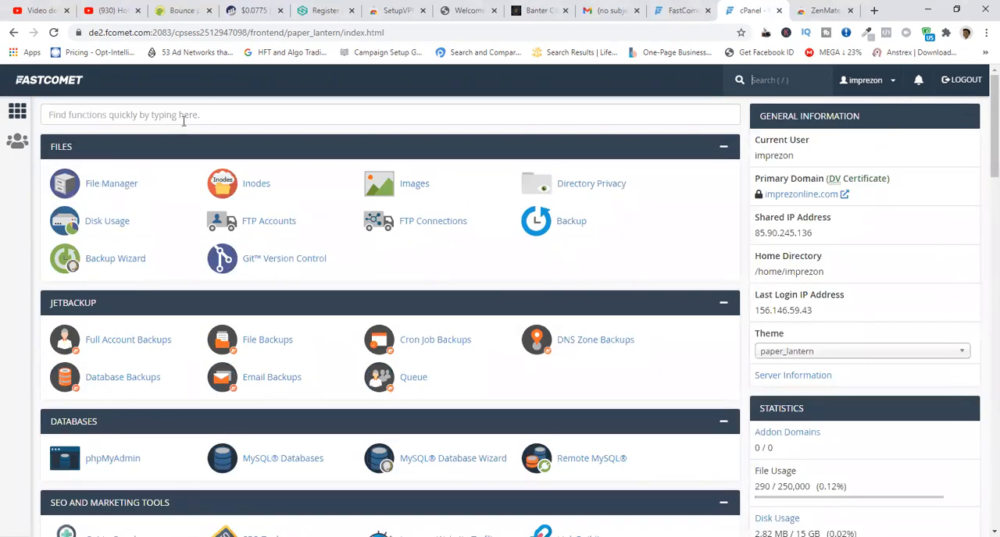
Search cPanel functions for "soft" and open the Softaculous Apps Installer.
left_click(209, 114)
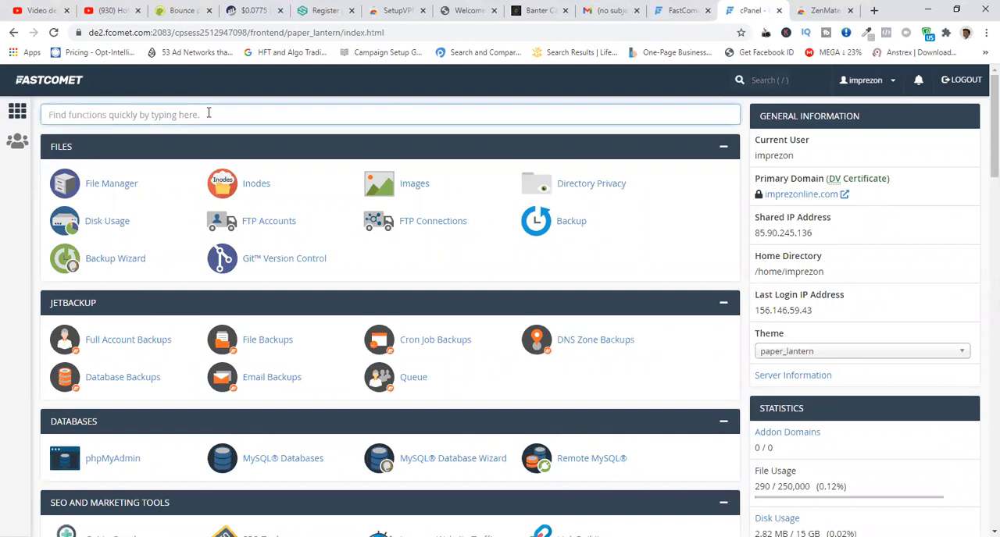
type("soft")
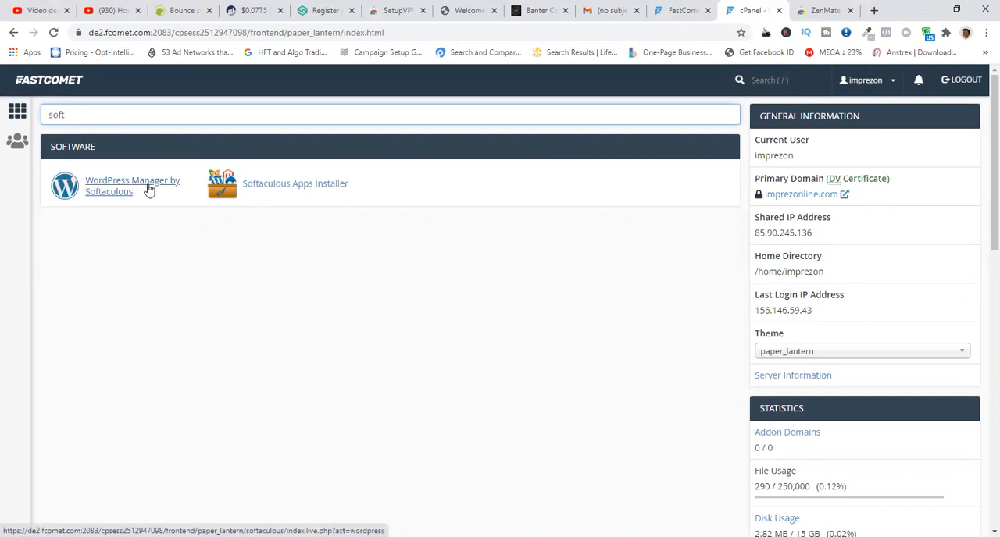
left_click(298, 191)
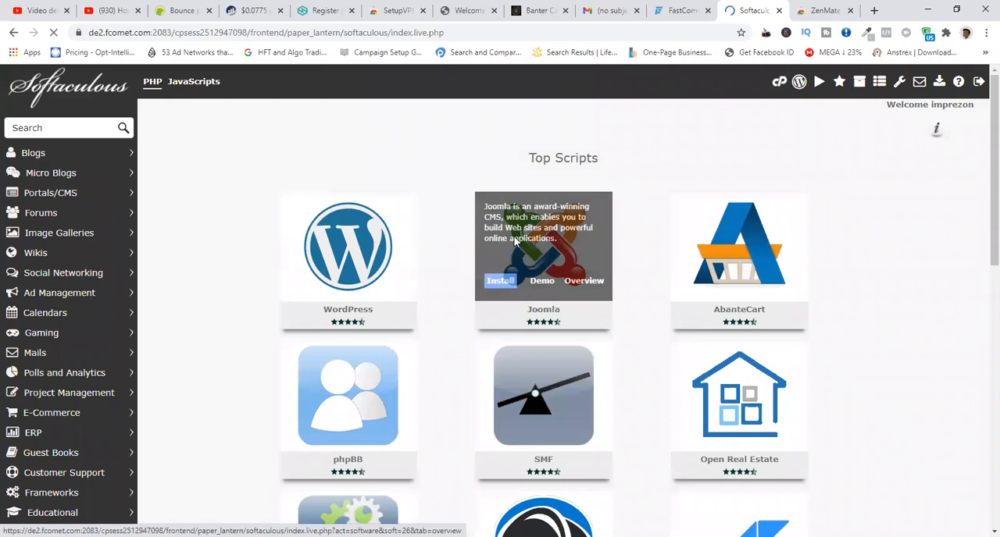
Start a new WordPress installation from Softaculous's top scripts.
mouse_move(369, 252)
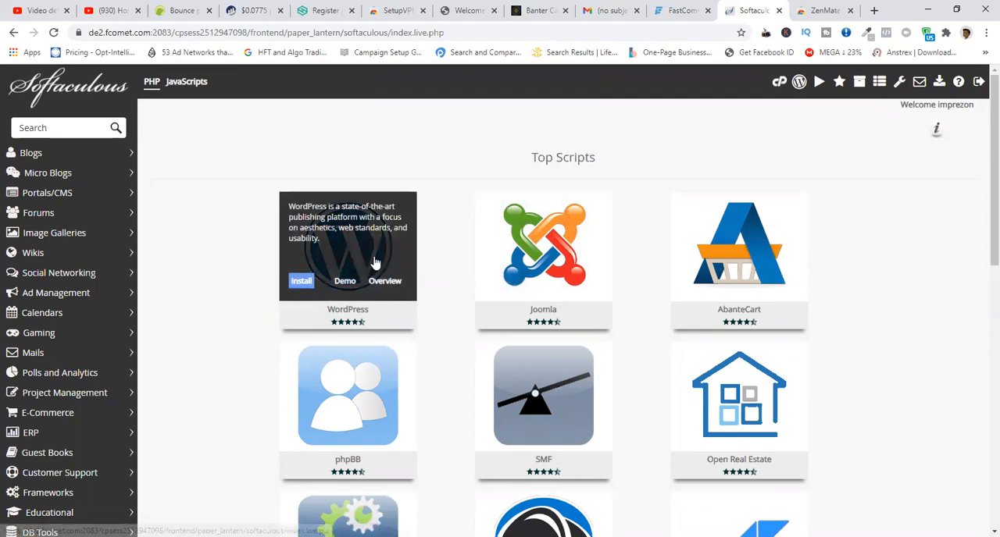
left_click(303, 282)
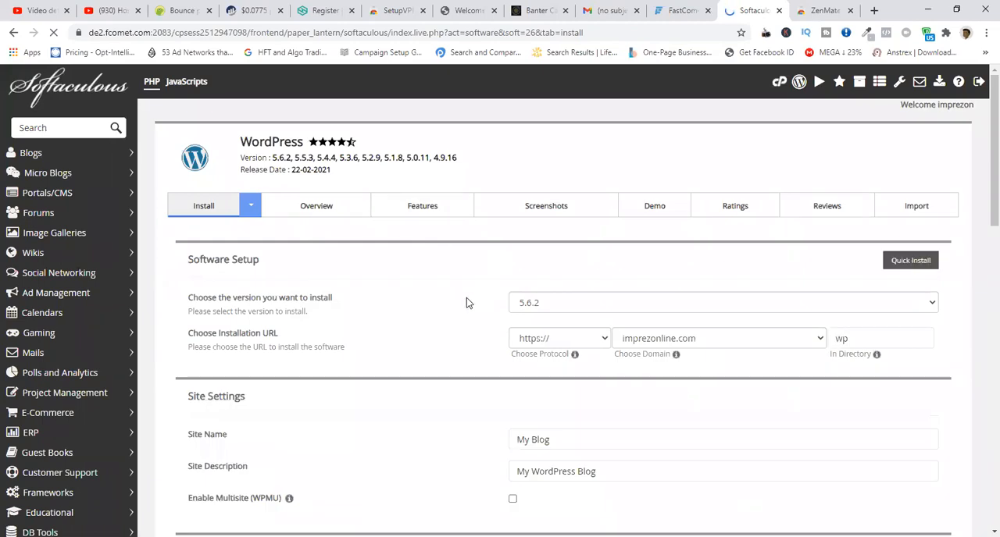
scroll(464, 270, "down", 2)
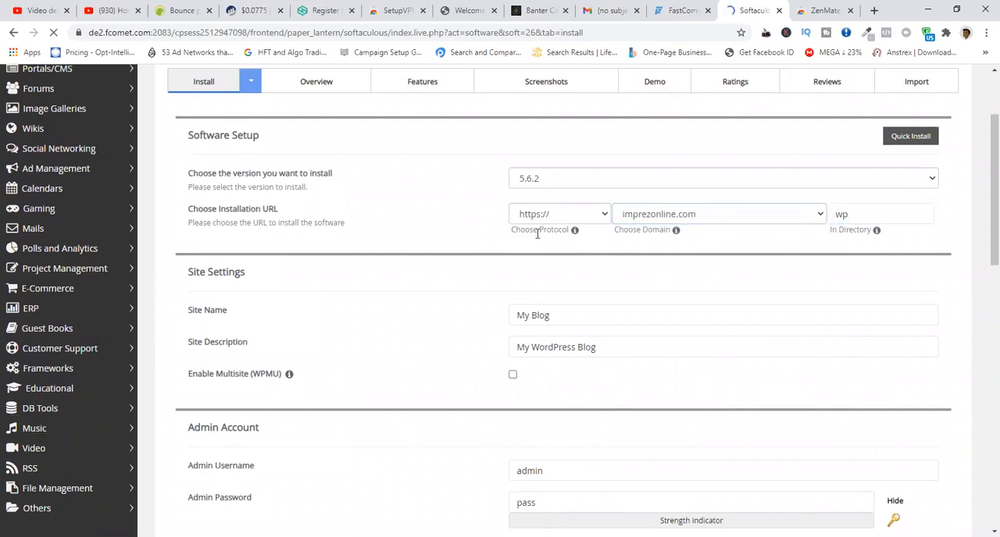
left_click(893, 213)
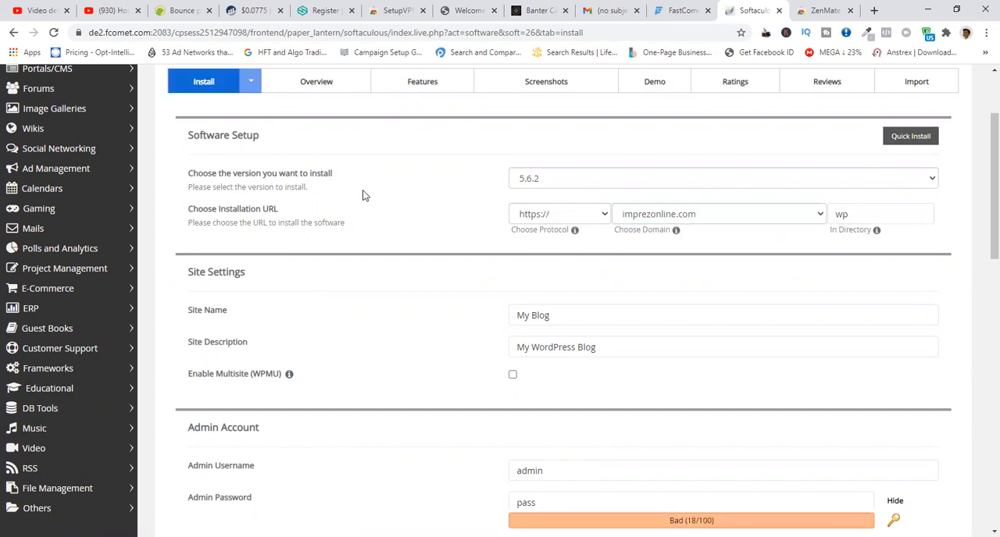
scroll(362, 195, "up", 1)
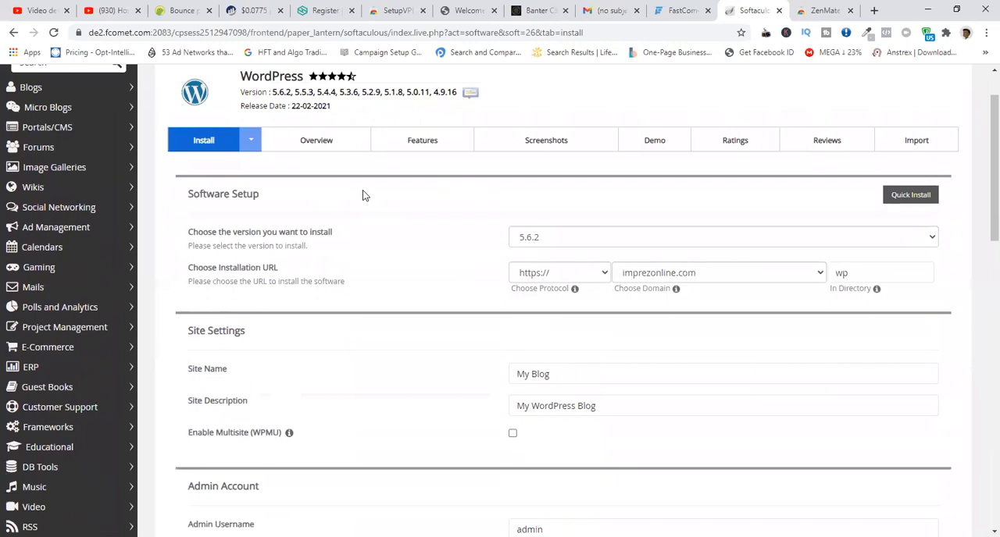
left_click(603, 273)
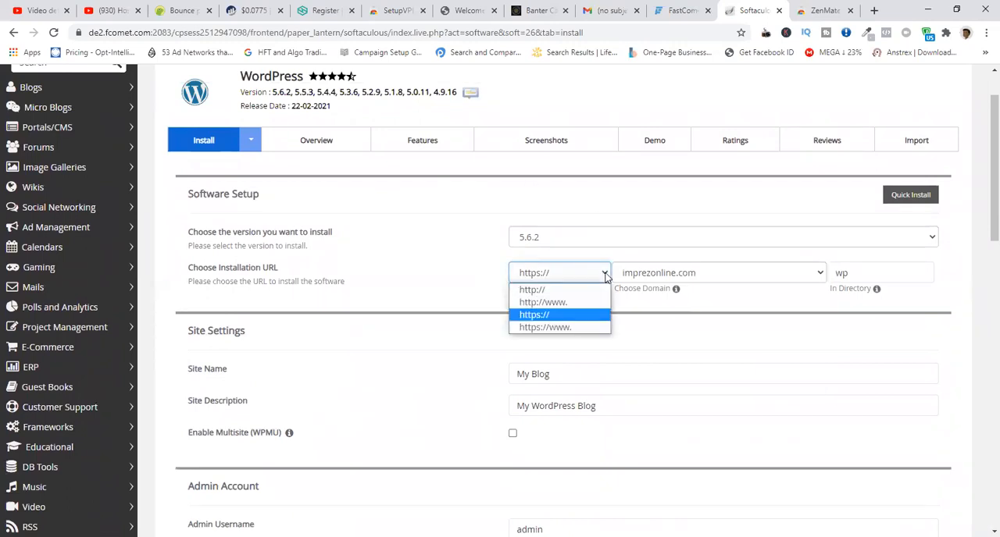
left_click(564, 316)
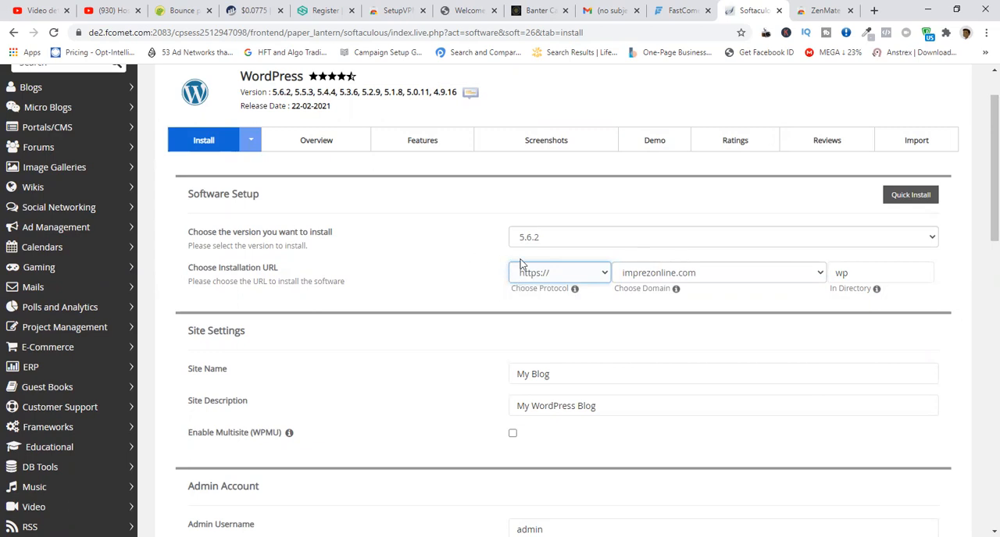
scroll(529, 270, "down", 1)
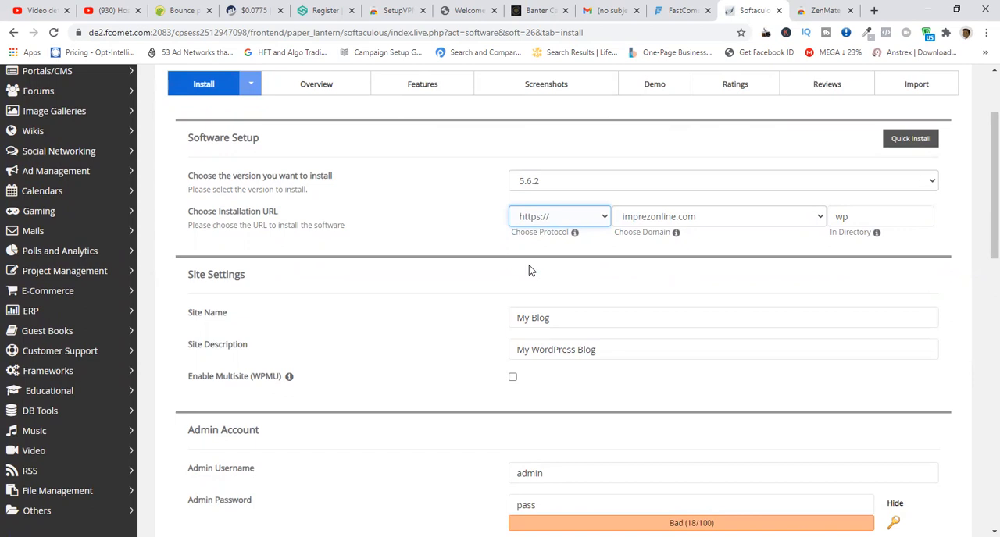
left_click(547, 318)
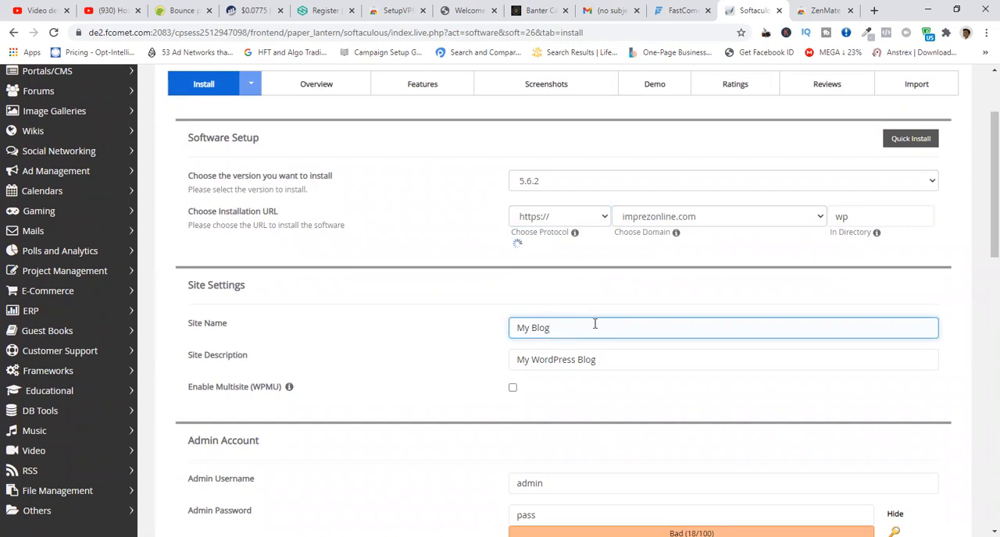
key("BackSpace")
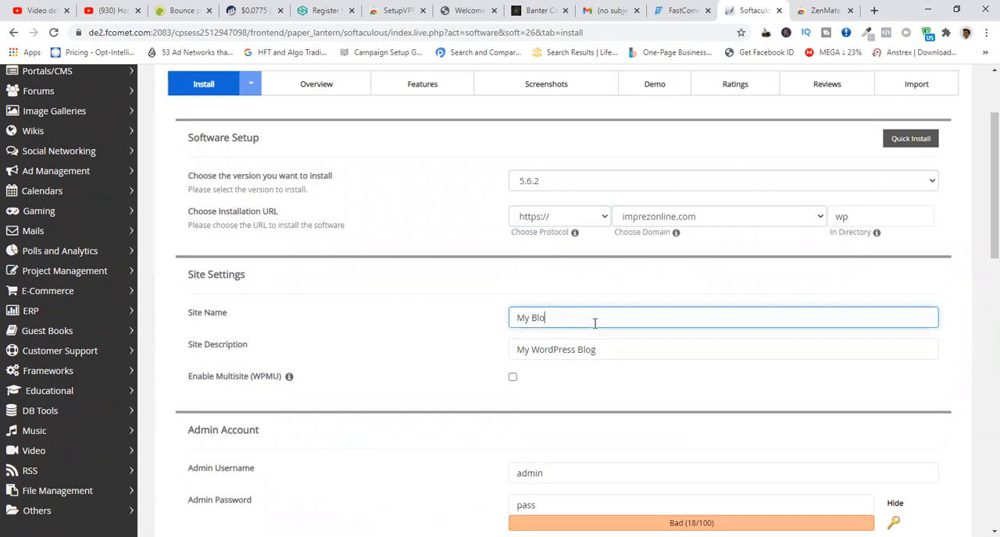
type("g")
Replace the site description with imprezonline.
left_click(685, 348)
key("BackSpace")
key("BackSpace")
key("BackSpace")
key("BackSpace")
key("BackSpace")
key("BackSpace")
key("BackSpace")
key("BackSpace")
key("BackSpace")
key("BackSpace")
key("BackSpace")
key("BackSpace")
key("BackSpace")
key("BackSpace")
key("BackSpace")
key("BackSpace")
key("BackSpace")
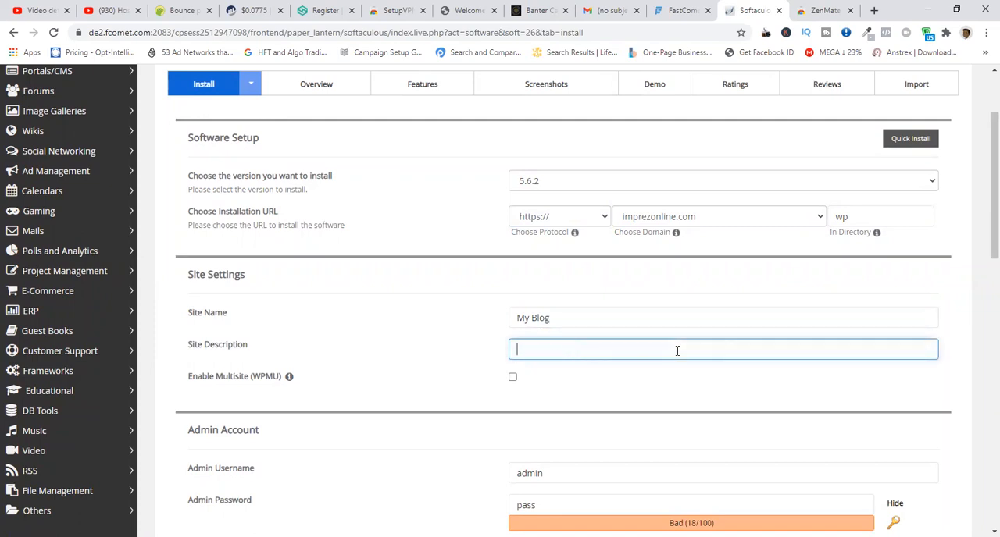
type("imprezonline")
Change the WordPress admin username to imprezonline.
left_click(439, 358)
left_click(610, 315)
left_click(577, 351)
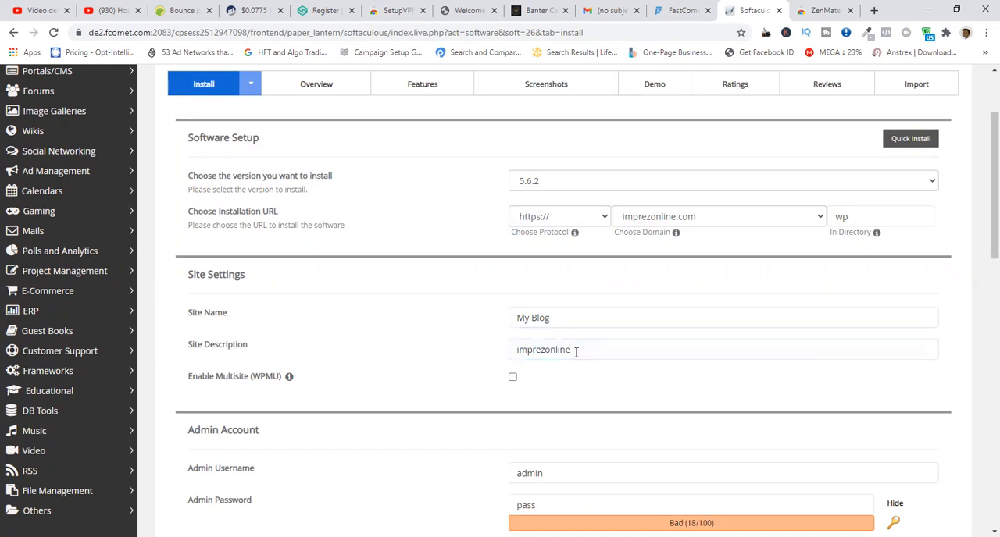
left_click(486, 353)
scroll(486, 353, "down", 1)
scroll(486, 354, "down", 3)
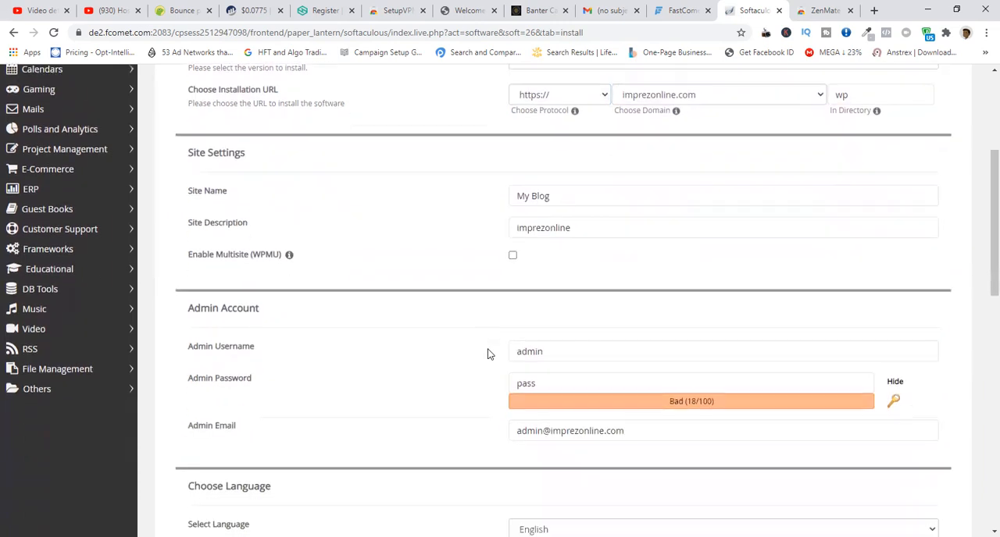
left_click(648, 278)
left_click(179, 278)
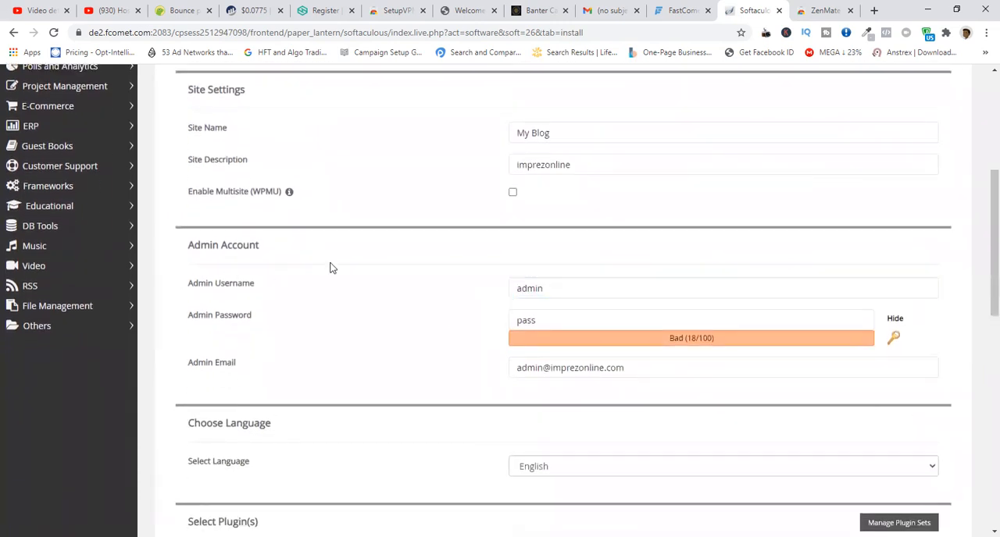
left_click(619, 285)
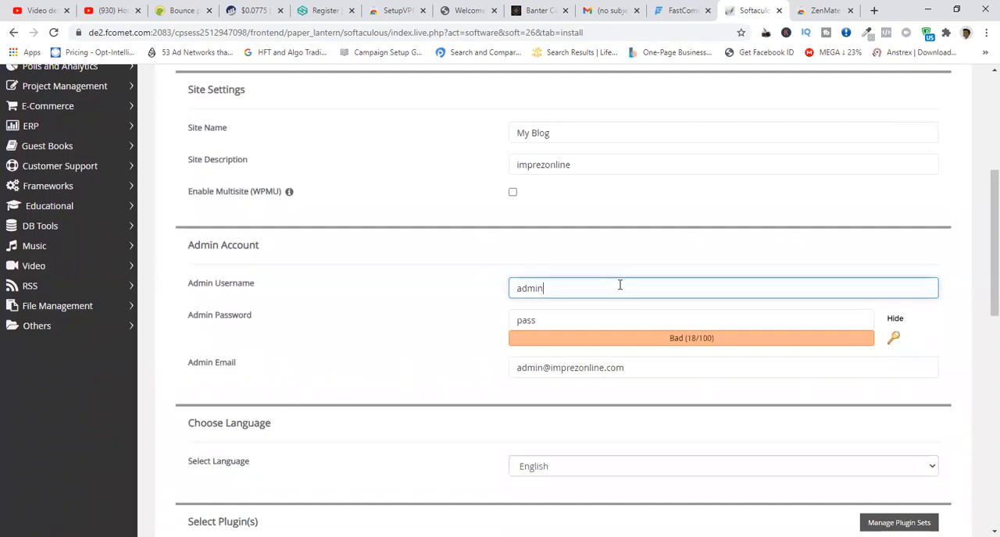
key("BackSpace")
key("BackSpace")
key("BackSpace")
key("BackSpace")
type("imprezonline")
Replace the default admin password with a new strong admin password.
left_click(604, 321)
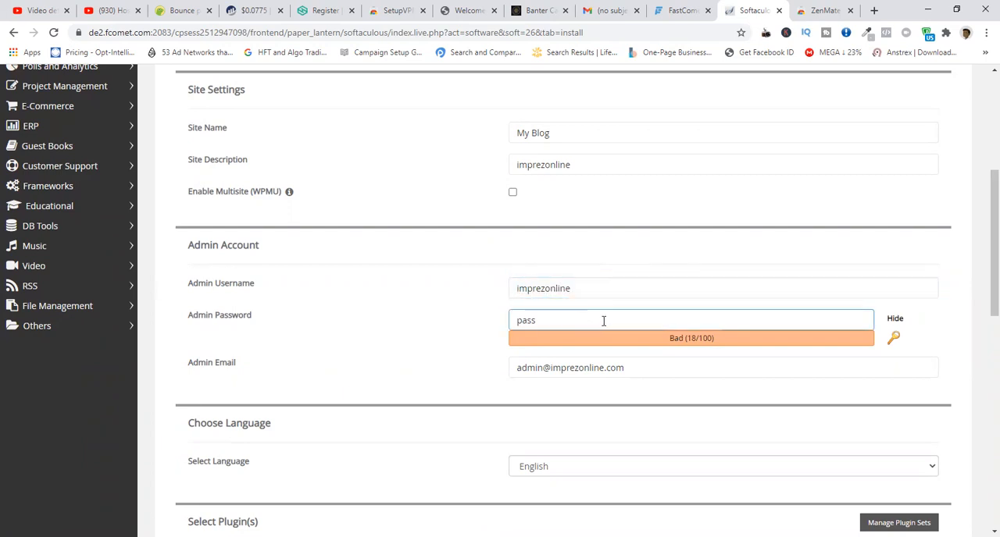
key("BackSpace")
key("BackSpace")
key("BackSpace")
key("BackSpace")
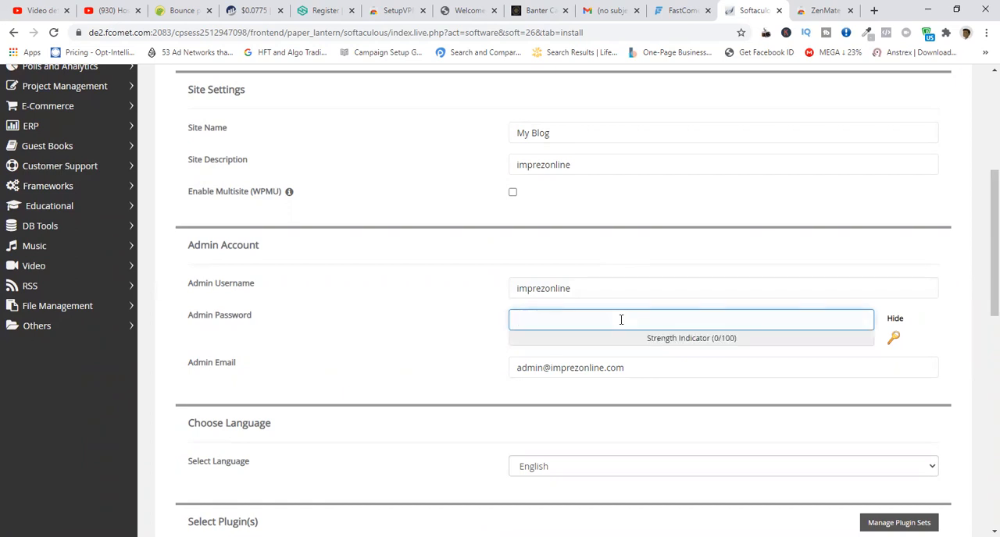
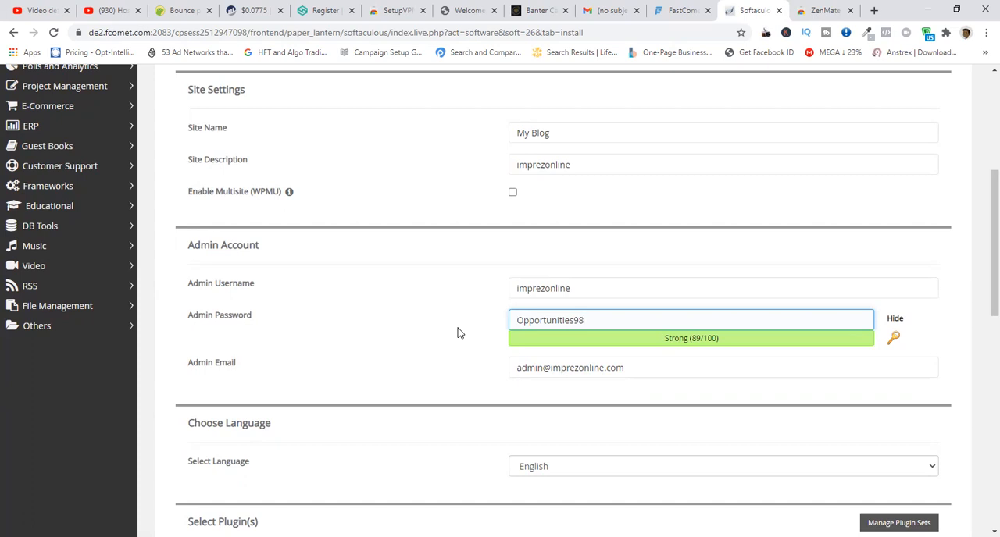
Replace the default admin email with the site owner's e-mail address.
left_click(663, 369)
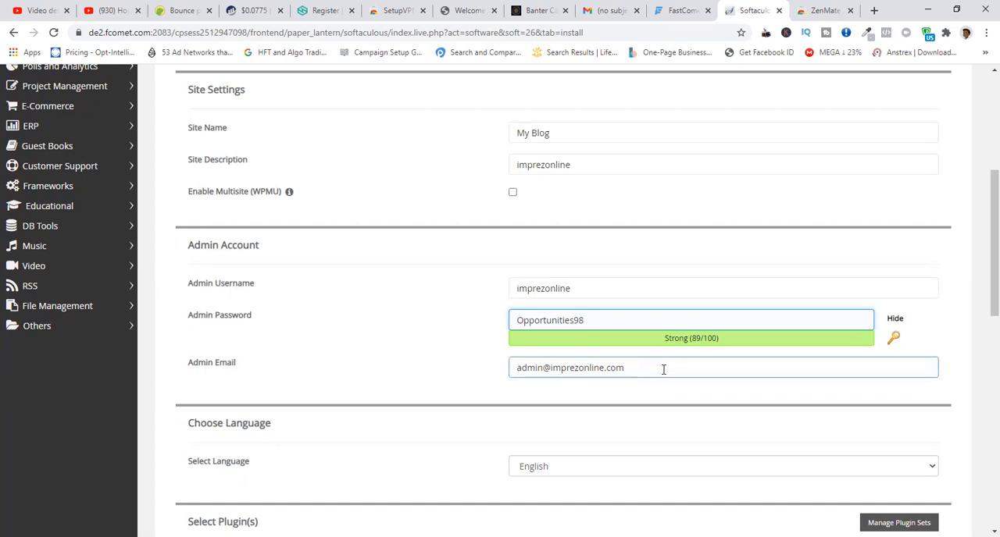
key("BackSpace")
key("BackSpace")
key("BackSpace")
key("BackSpace")
key("BackSpace")
key("BackSpace")
key("BackSpace")
key("BackSpace")
key("BackSpace")
key("BackSpace")
key("BackSpace")
key("BackSpace")
key("BackSpace")
key("BackSpace")
key("BackSpace")
key("BackSpace")
key("BackSpace")
key("BackSpace")
key("BackSpace")
key("BackSpace")
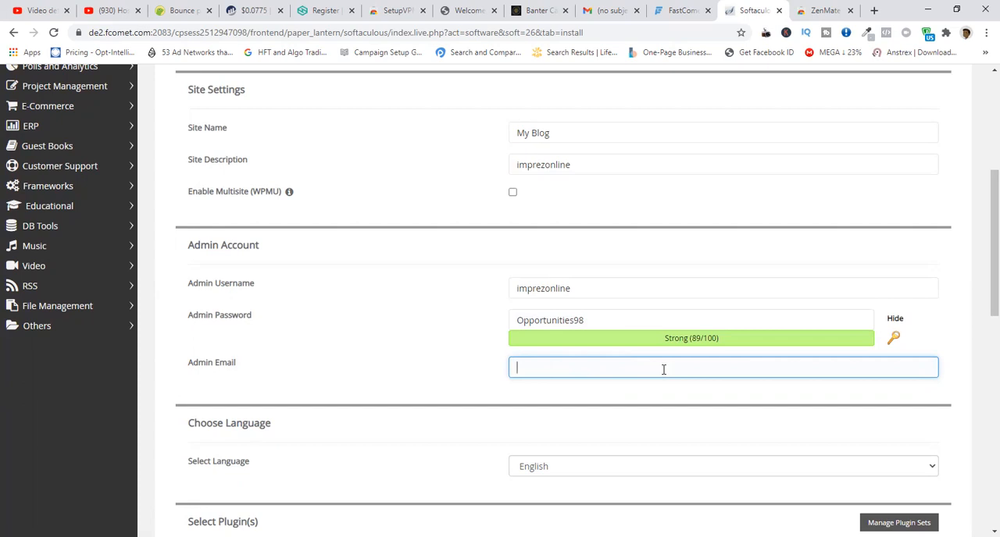
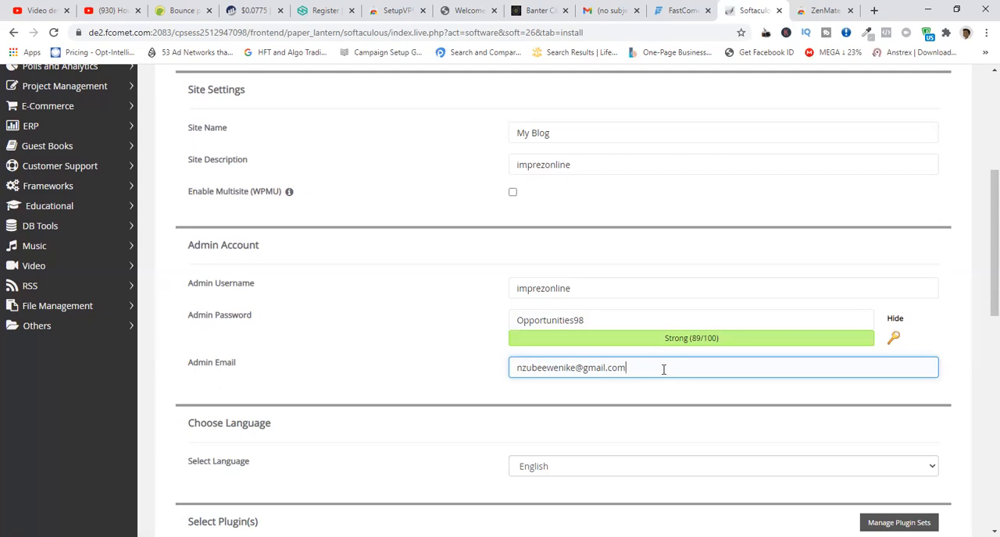
Start the WordPress installation with the configured settings.
left_click(366, 346)
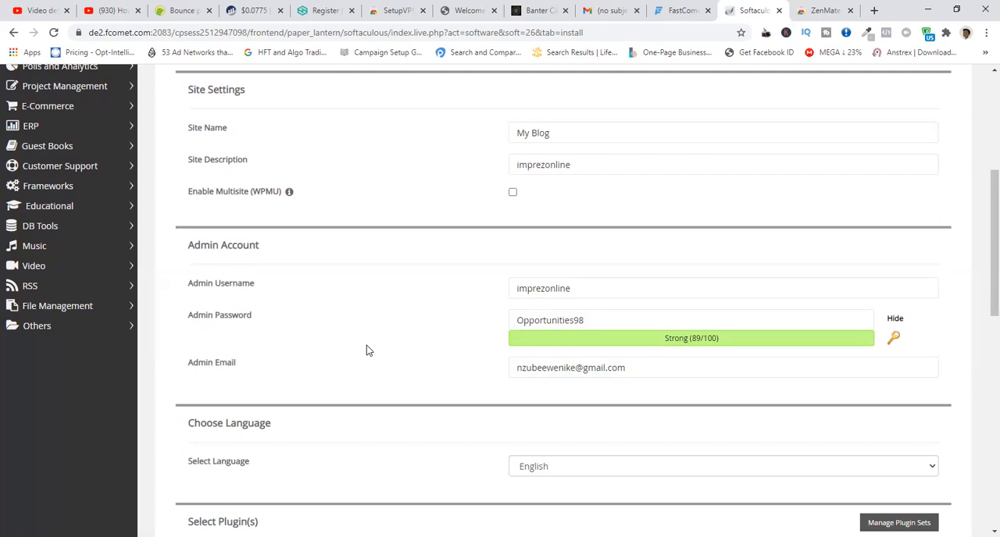
scroll(367, 347, "down", 3)
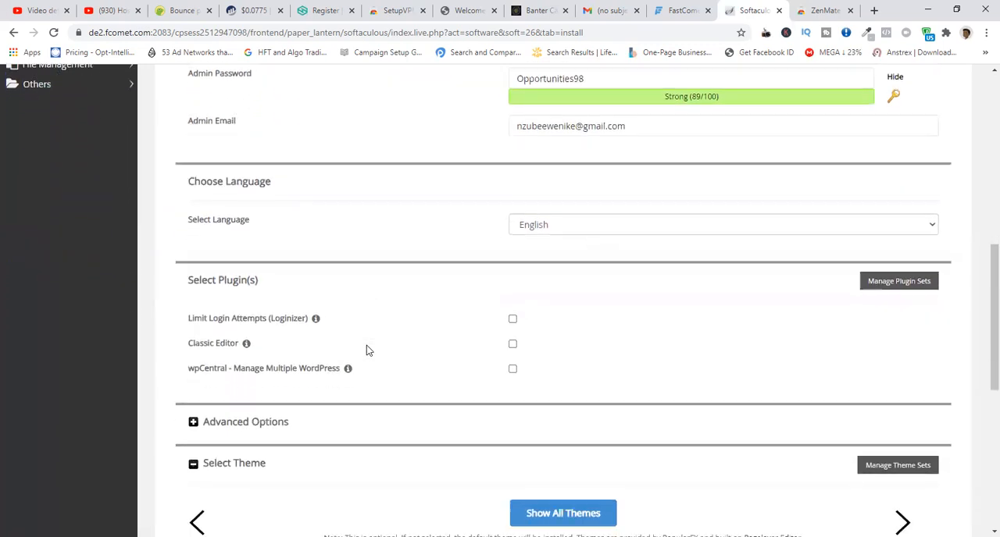
scroll(367, 345, "down", 1)
scroll(366, 345, "down", 4)
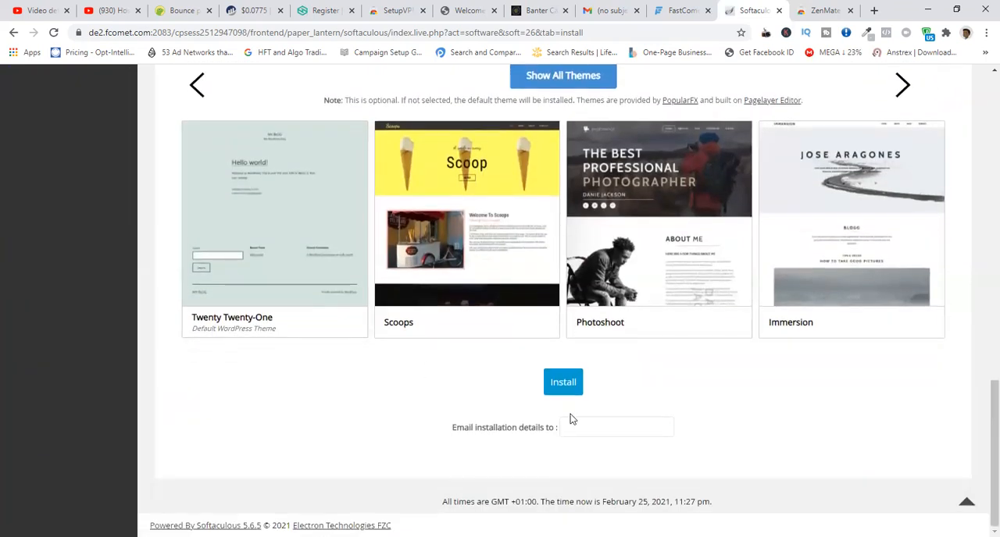
left_click(564, 383)
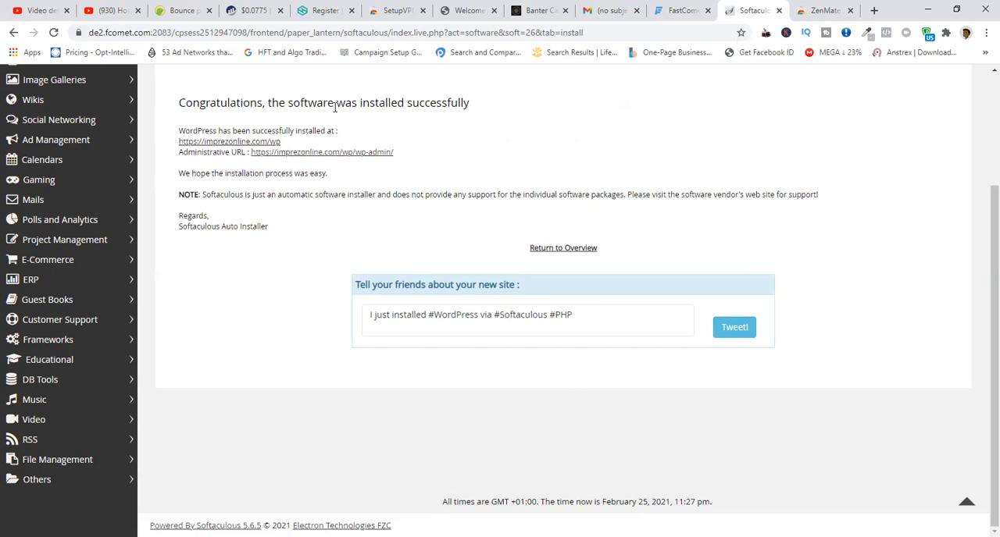
Open imprezonline.com/admin in the ZenMate browser tab.
left_click(820, 11)
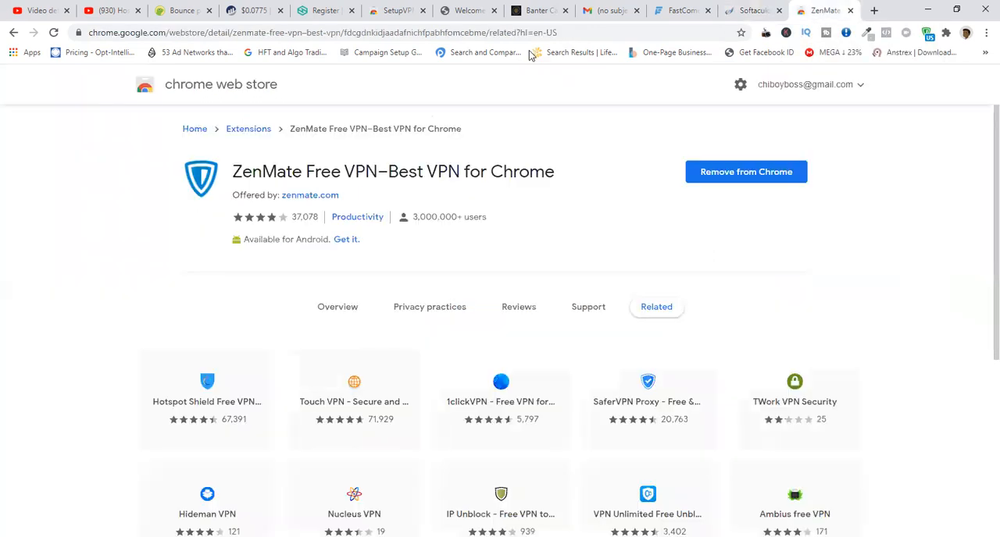
left_click(582, 32)
key("BackSpace")
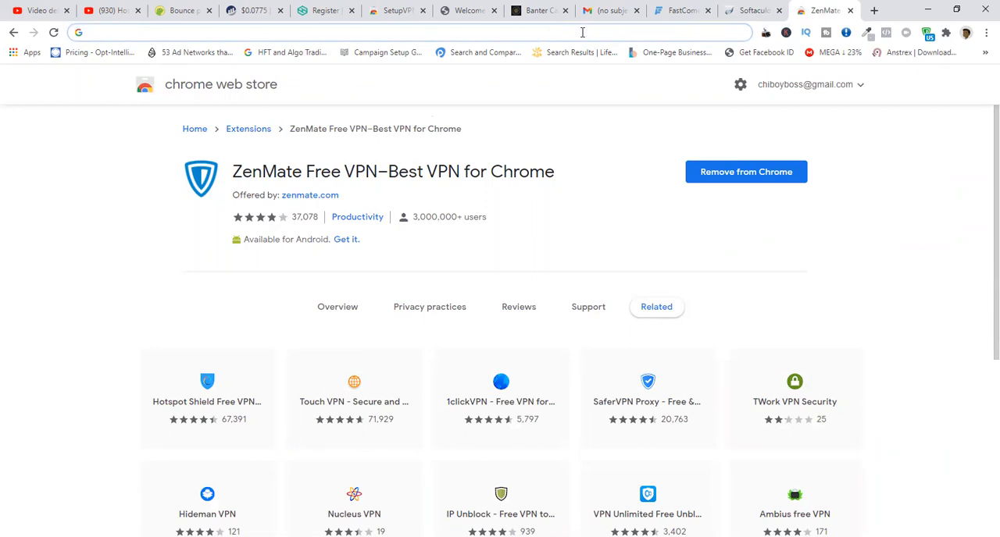
type("impre")
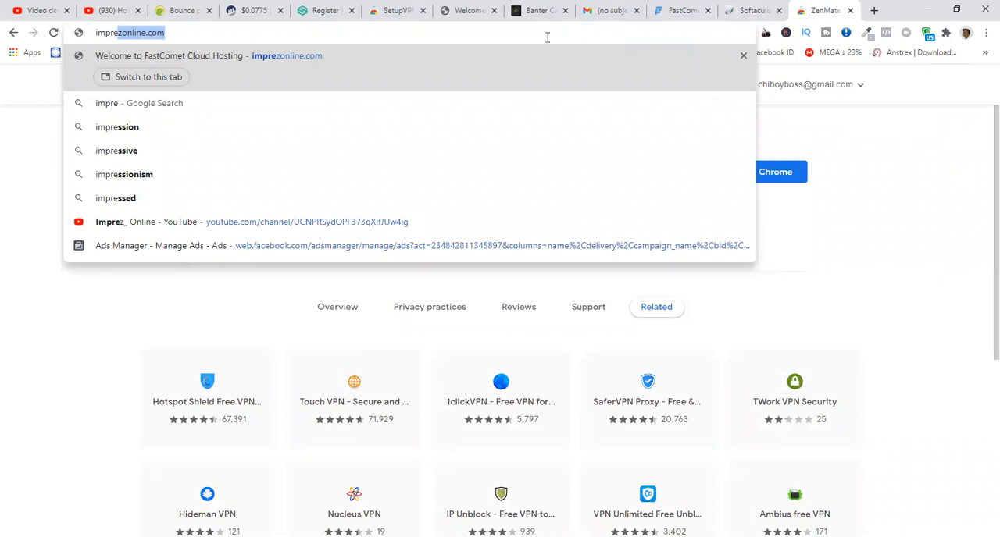
key("Right")
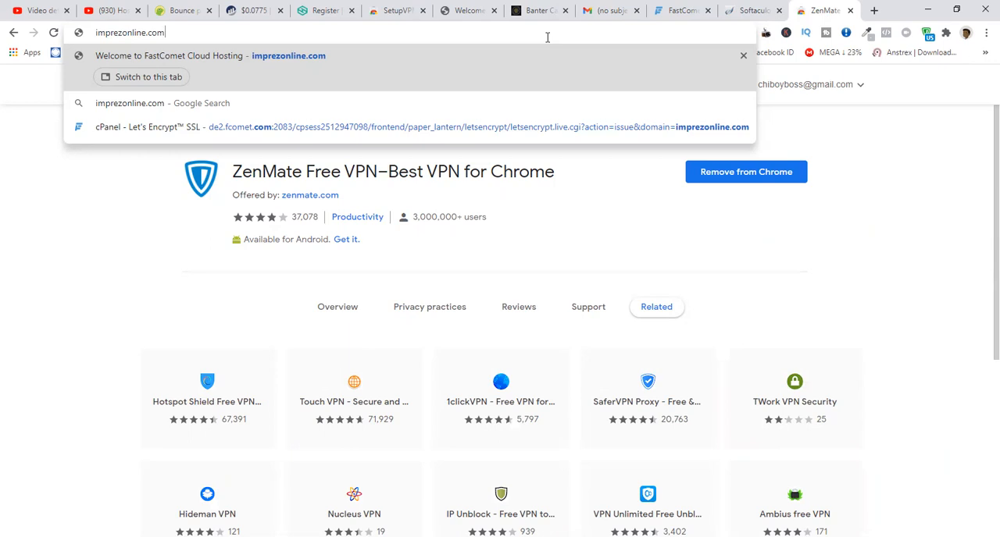
type("/")
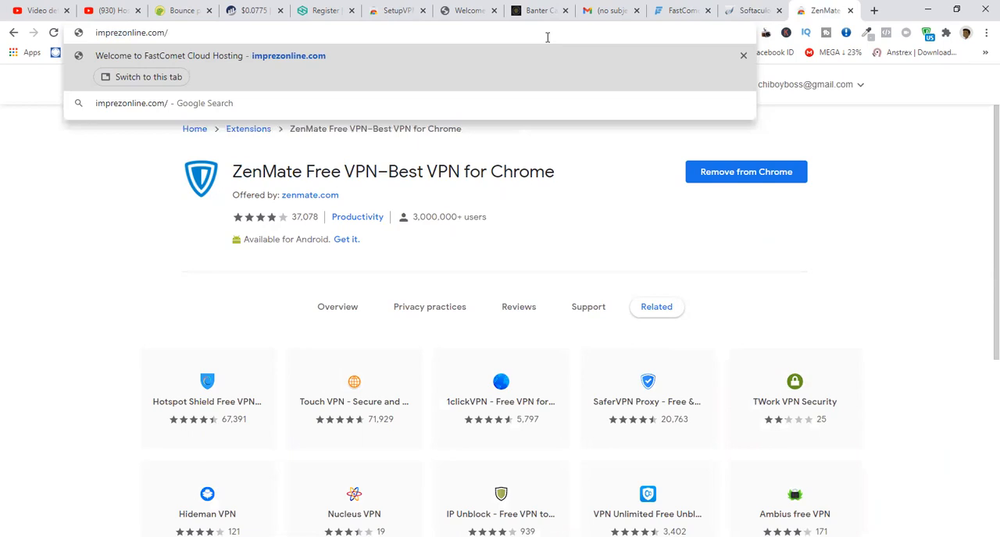
type("wp")
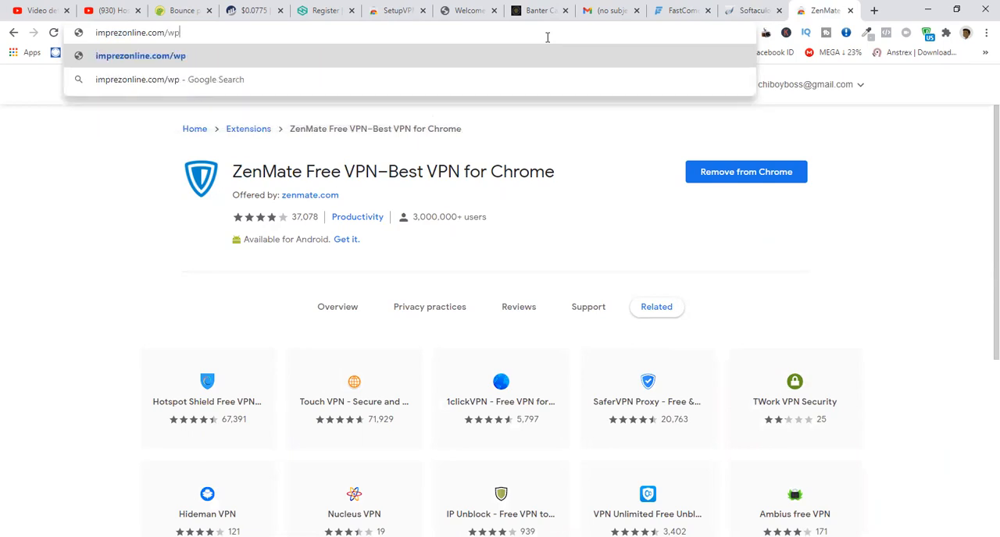
key("BackSpace")
key("BackSpace")
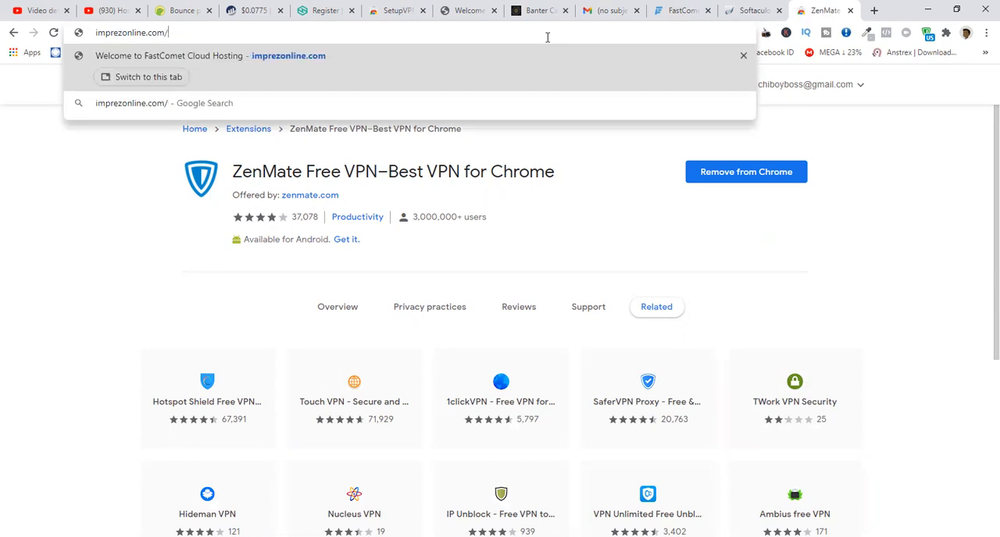
type("ad")
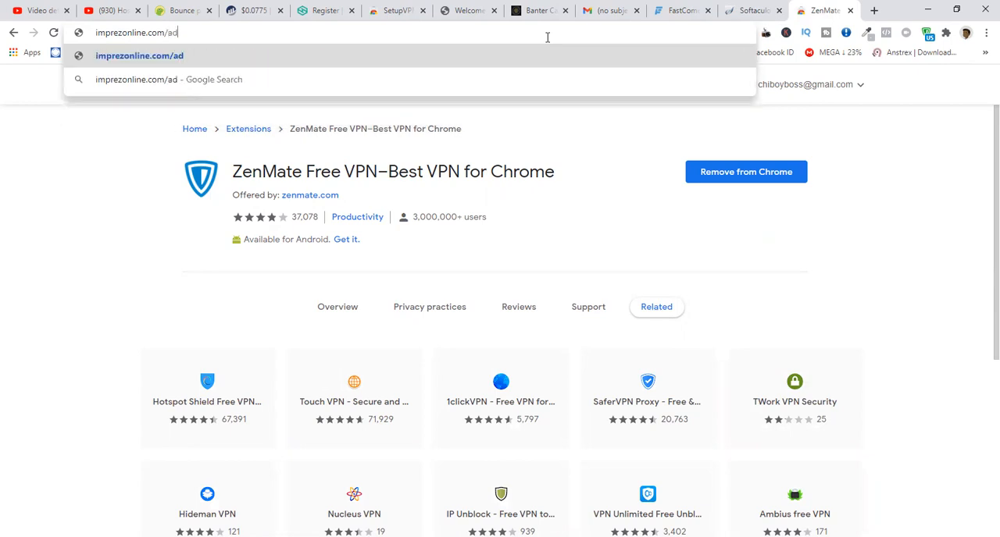
type("mim")
key("BackSpace")
type("n")
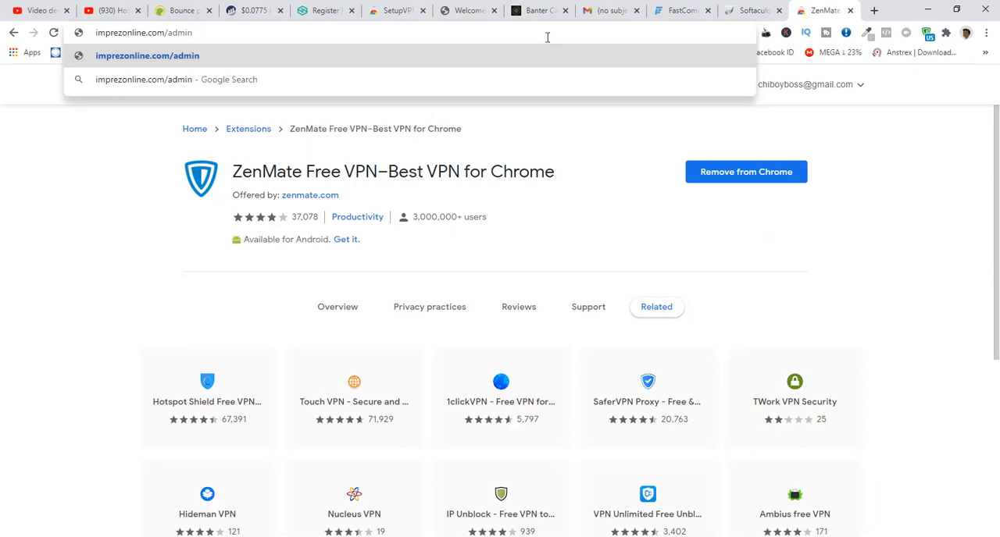
key("Return")
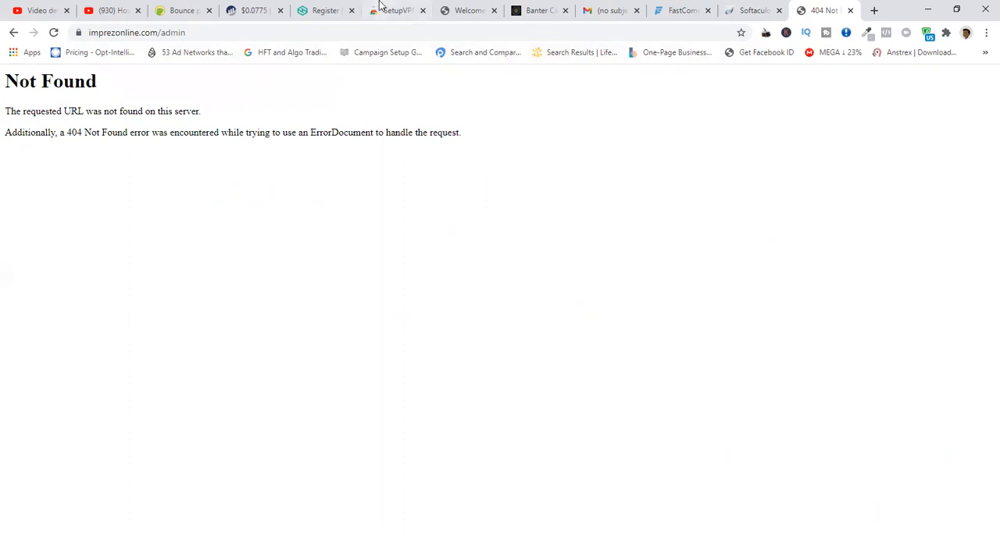
left_click(740, 15)
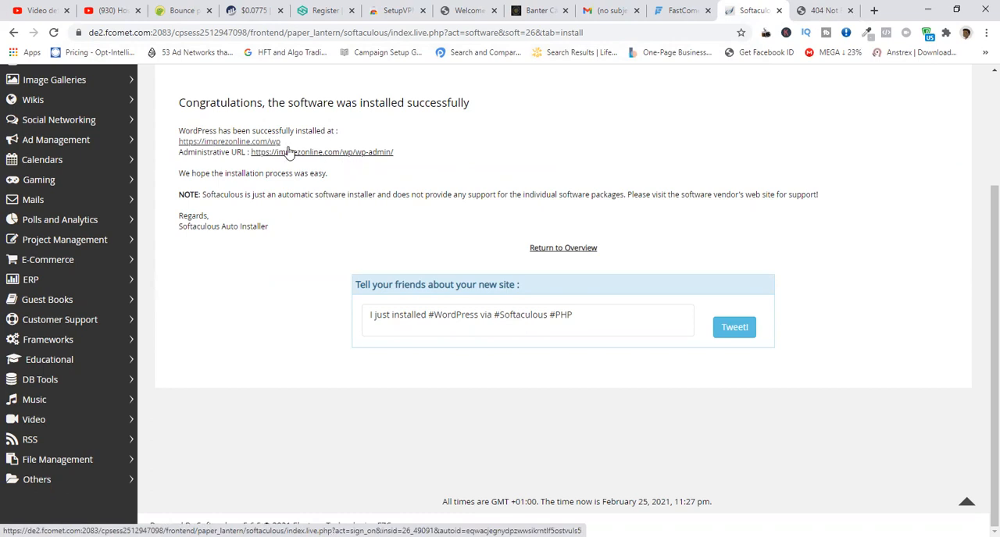
left_click(796, 11)
left_click(286, 31)
left_click(285, 31)
key("BackSpace")
key("BackSpace")
key("BackSpace")
key("BackSpace")
key("BackSpace")
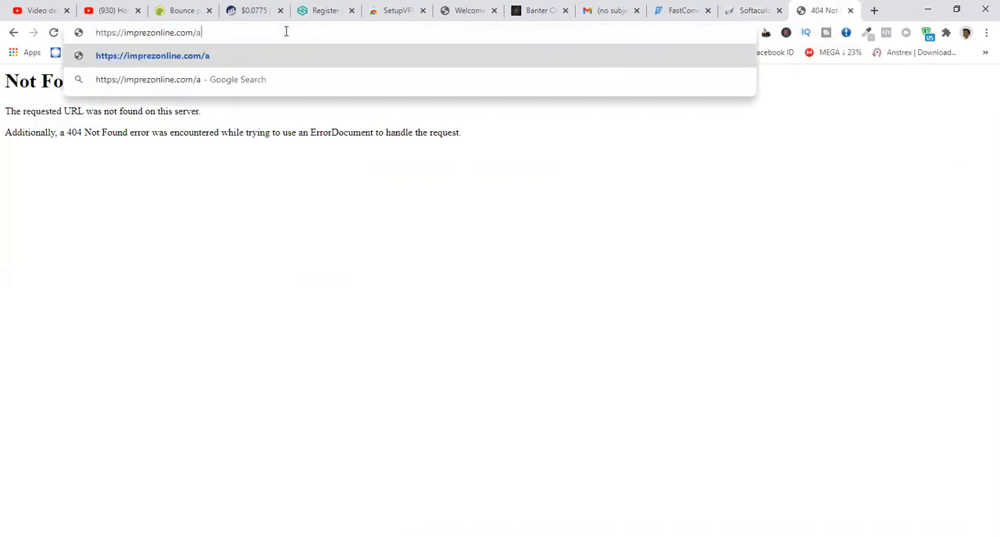
type("wp")
key("Return")
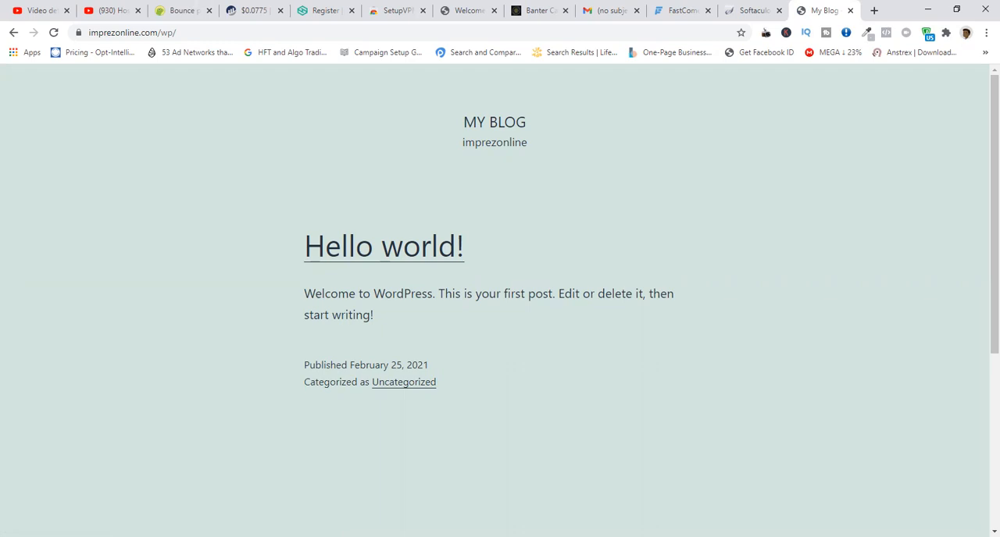
Close the site tab and open Softaculous Apps Installer by searching cPanel functions for soft.
key("ctrl+w")
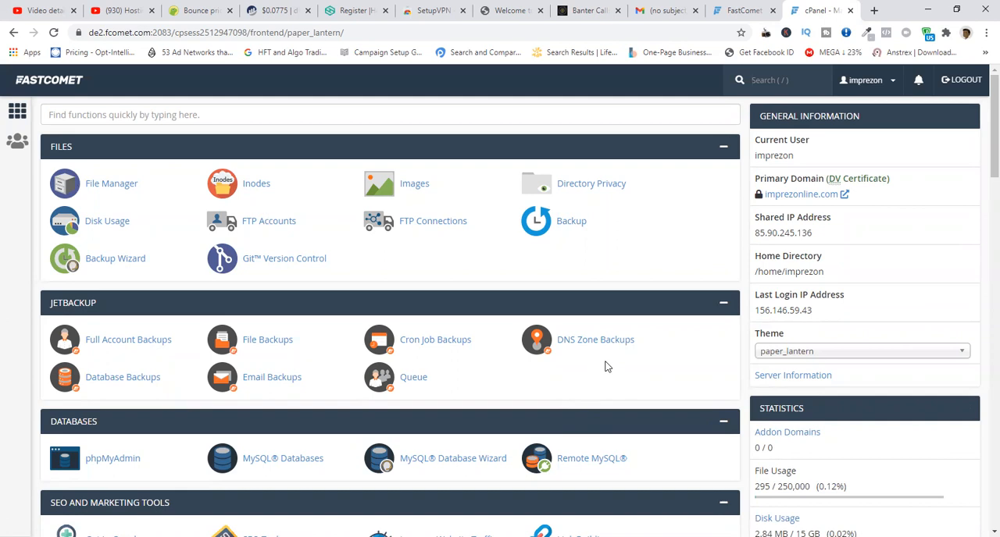
scroll(607, 366, "down", 5)
scroll(618, 367, "up", 4)
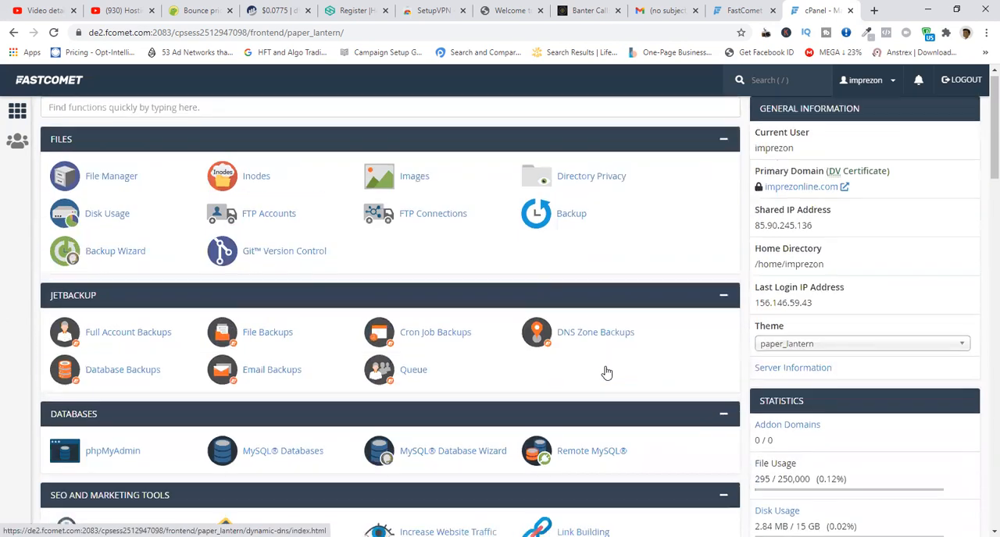
left_click(302, 113)
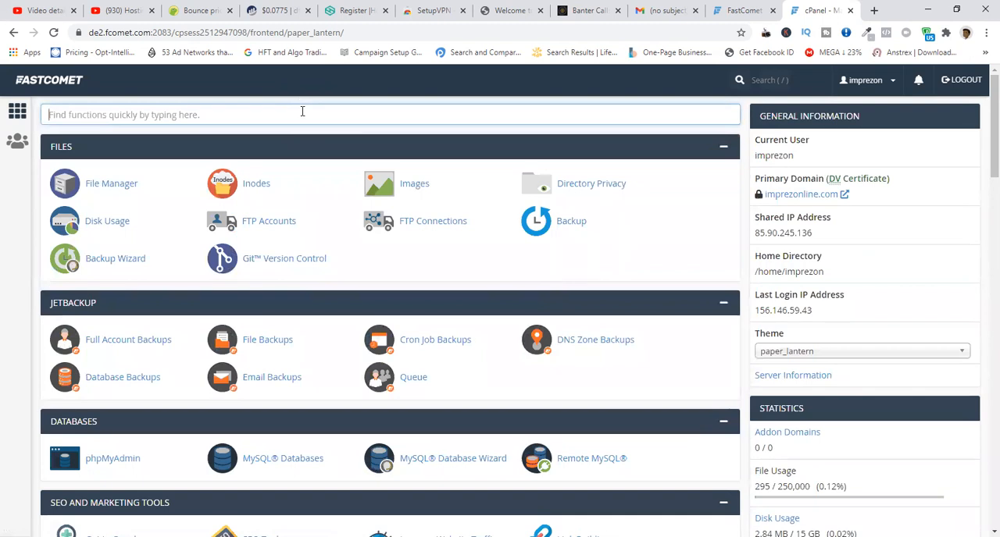
type("soft")
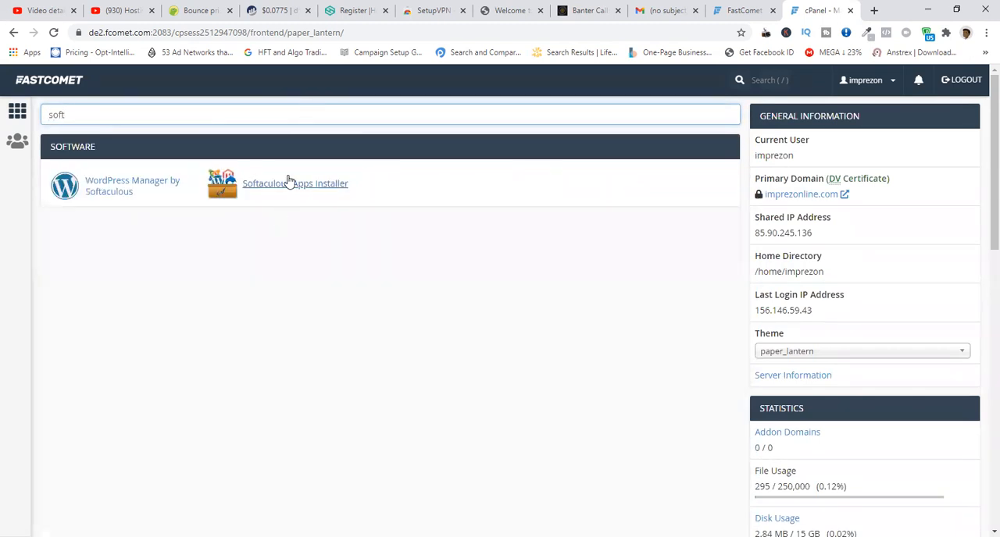
left_click(296, 189)
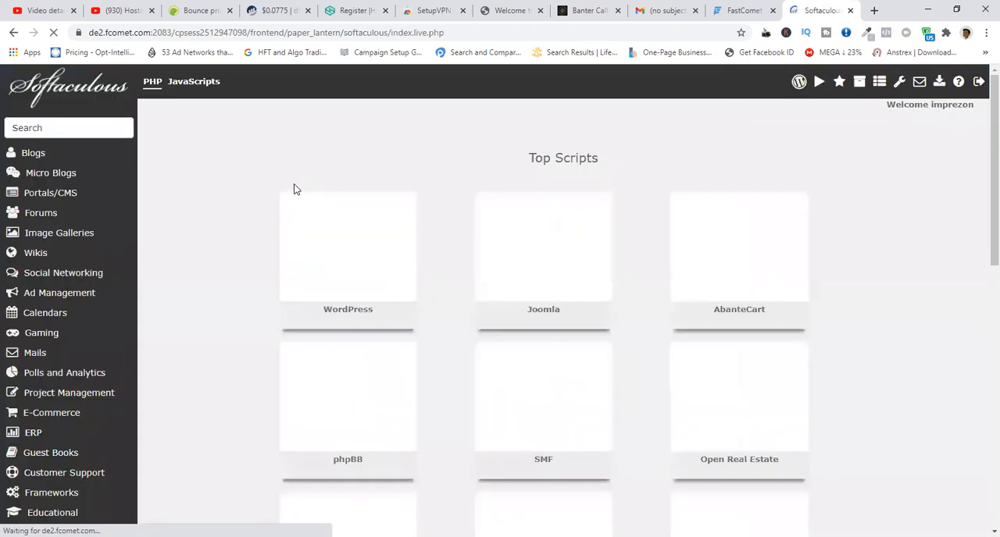
Open the WordPress install form in Softaculous and review its settings.
mouse_move(347, 290)
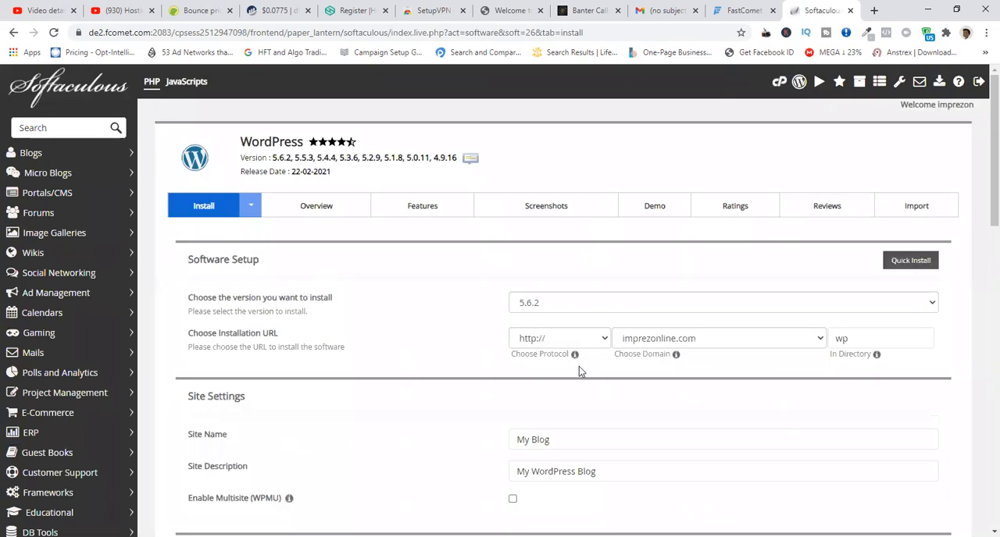
left_click(852, 344)
key("BackSpace")
key("BackSpace")
left_click(916, 366)
scroll(453, 403, "down", 2)
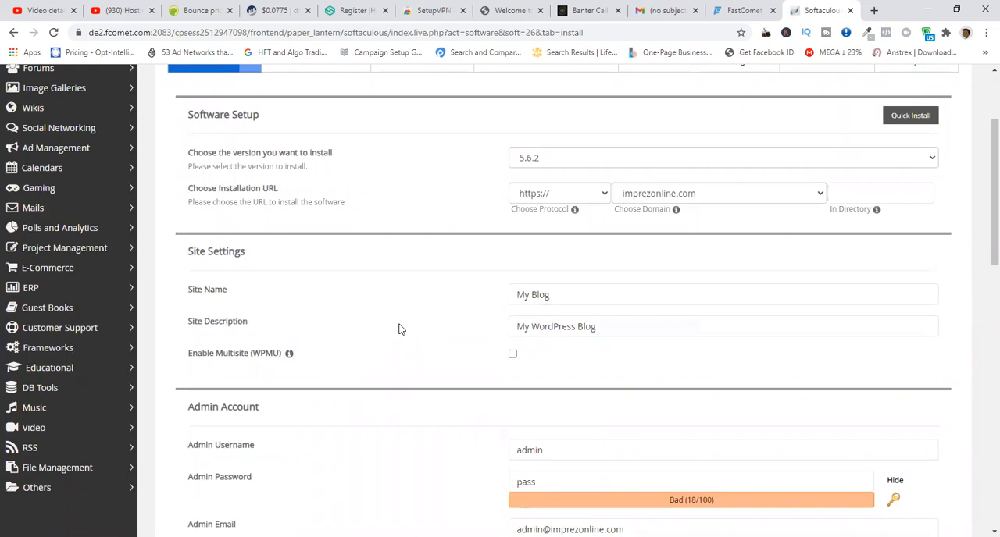
scroll(401, 327, "down", 4)
scroll(689, 314, "up", 1)
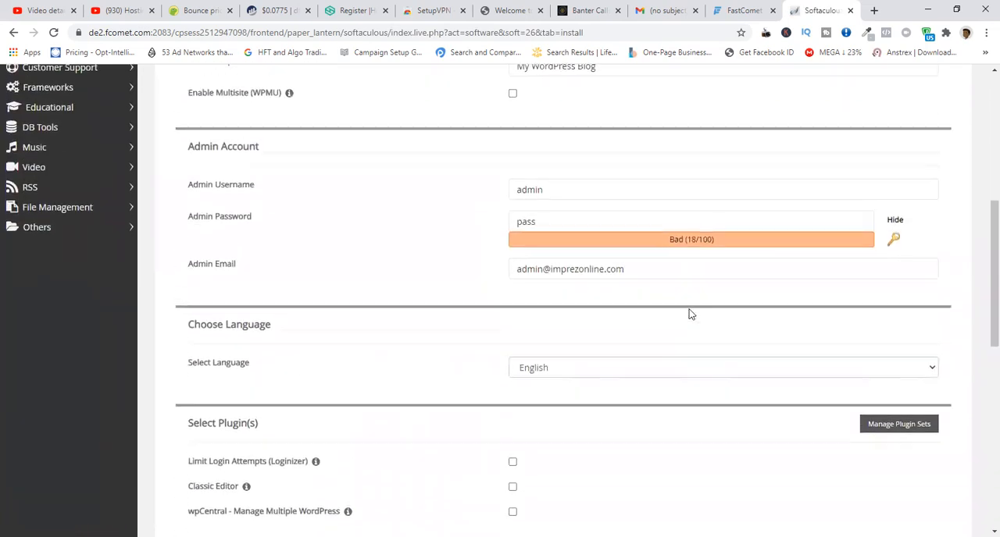
Set the admin username to imprezonline.
left_click(667, 190)
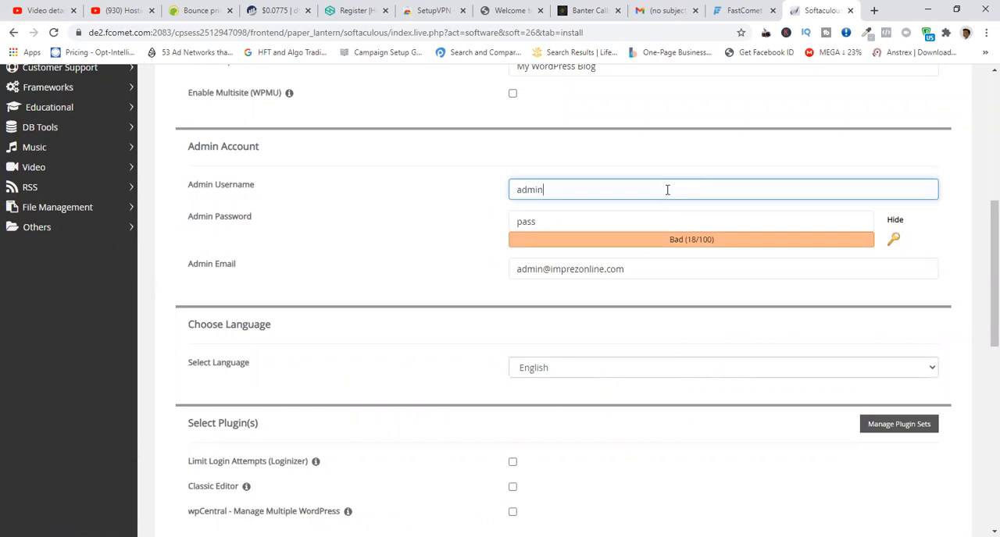
key("BackSpace")
key("BackSpace")
key("BackSpace")
key("BackSpace")
type("imp")
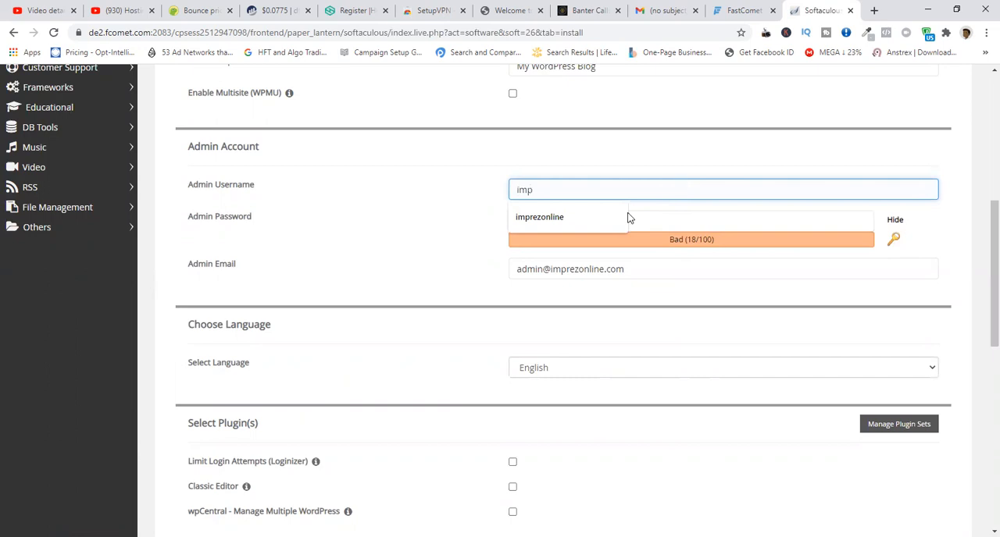
left_click(575, 219)
Replace the default admin password with a new strong admin password.
left_click(599, 225)
key("BackSpace")
key("BackSpace")
key("BackSpace")
key("BackSpace")
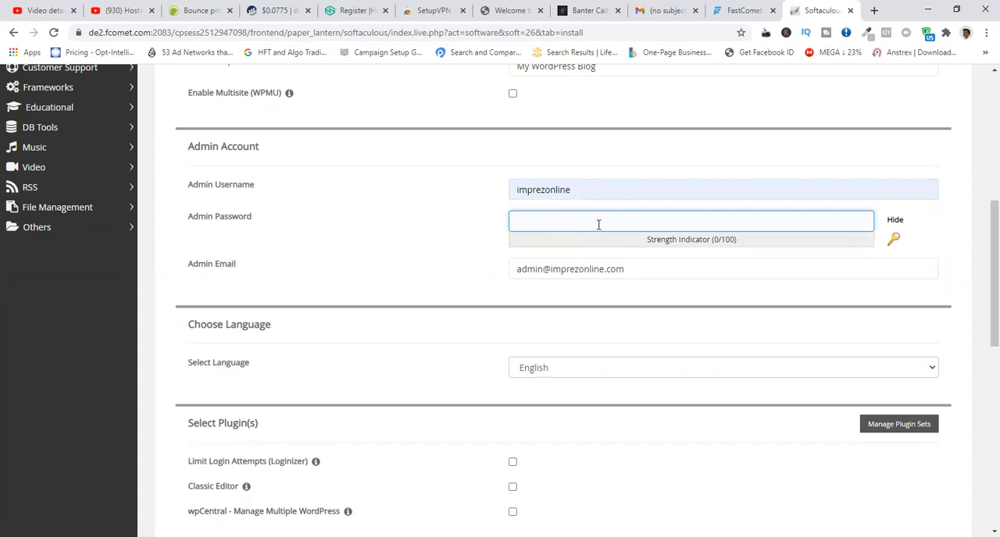
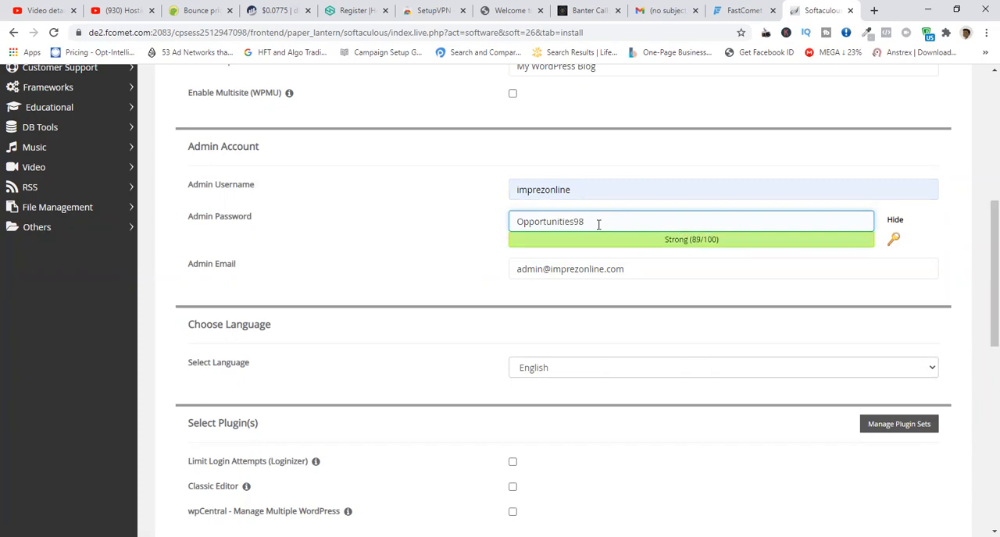
Replace the default admin email with the user's personal e-mail address, picking it from the autofill suggestion.
left_click(597, 258)
left_click(675, 272)
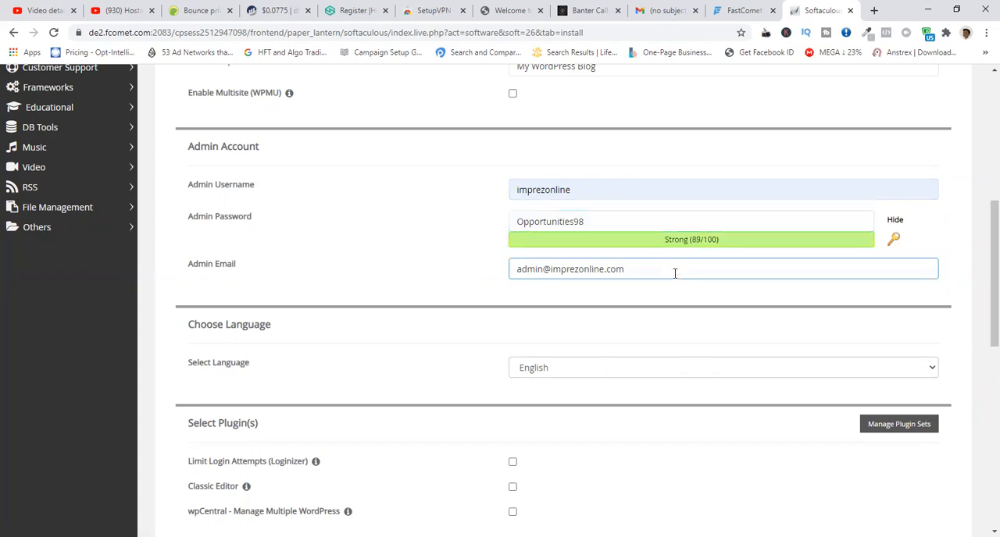
key("BackSpace")
key("BackSpace")
key("BackSpace")
key("BackSpace")
key("BackSpace")
key("BackSpace")
key("BackSpace")
key("BackSpace")
key("BackSpace")
key("BackSpace")
key("BackSpace")
key("BackSpace")
key("BackSpace")
key("BackSpace")
key("BackSpace")
key("BackSpace")
key("BackSpace")
key("BackSpace")
key("BackSpace")
key("BackSpace")
key("BackSpace")
key("BackSpace")
type("Nz")
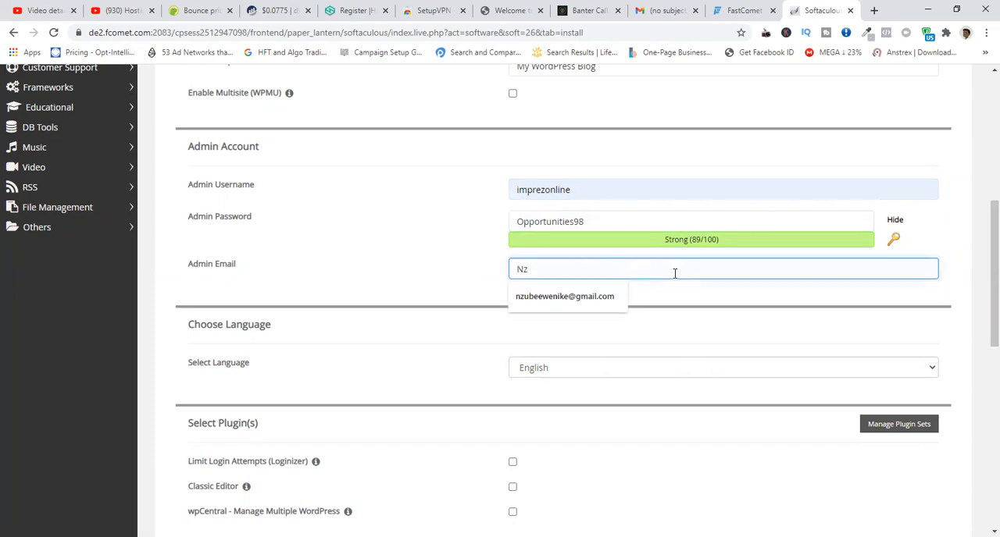
left_click(598, 299)
Review the rest of the install form and start the WordPress installation.
scroll(376, 239, "down", 4)
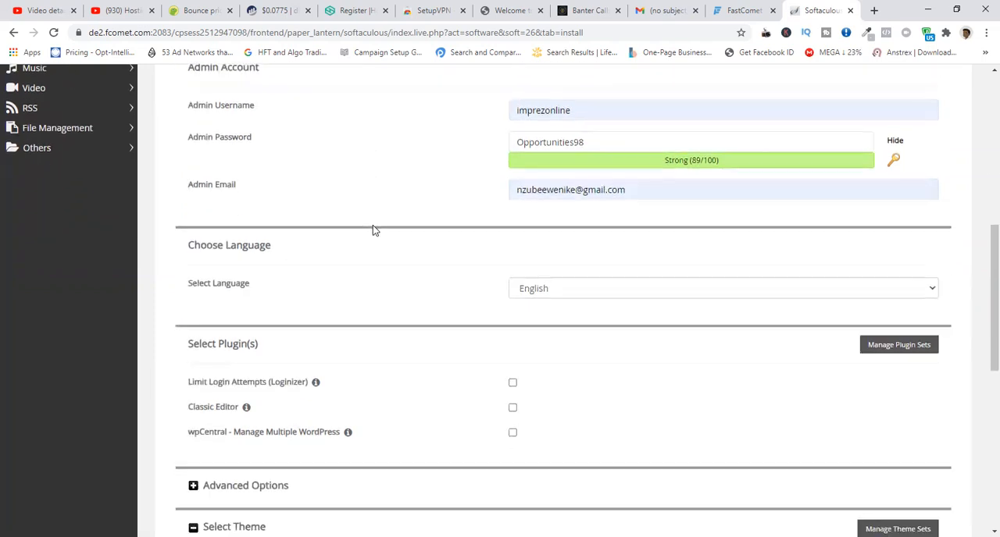
scroll(373, 230, "up", 10)
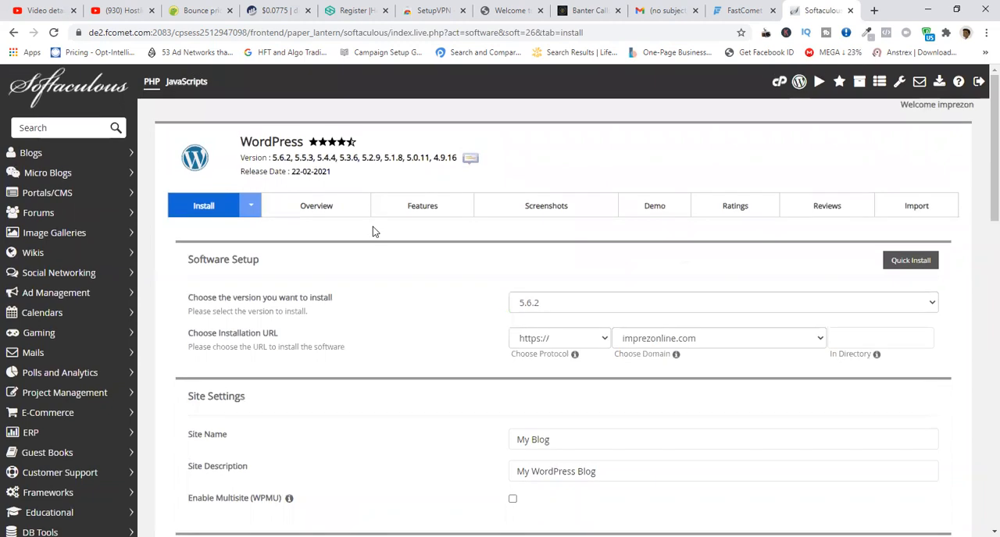
scroll(372, 230, "down", 2)
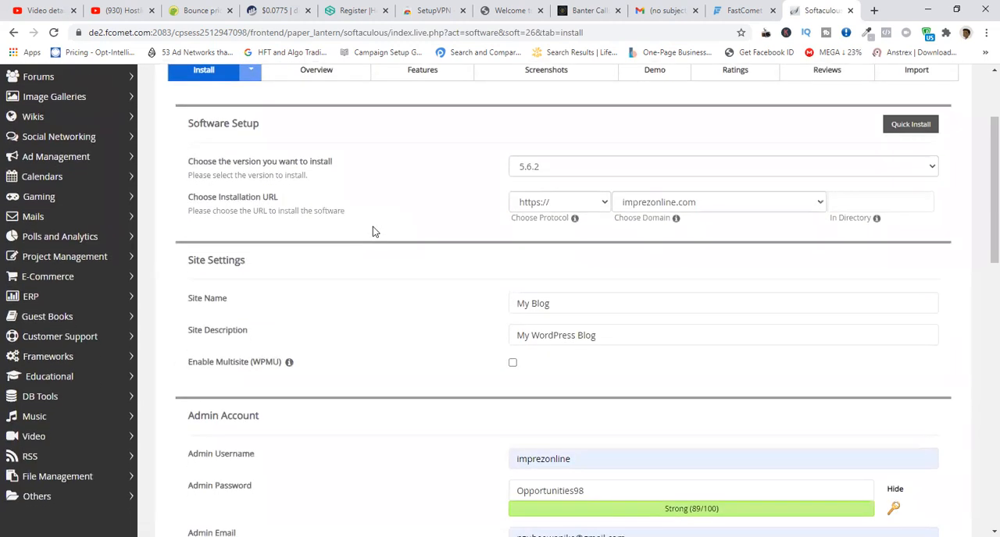
scroll(373, 230, "down", 1)
scroll(373, 231, "down", 7)
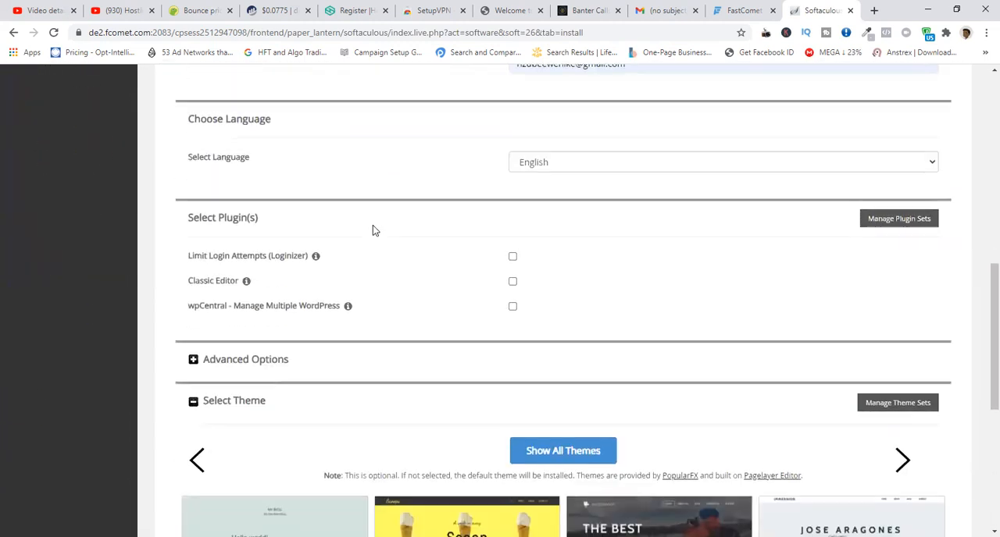
scroll(372, 225, "down", 2)
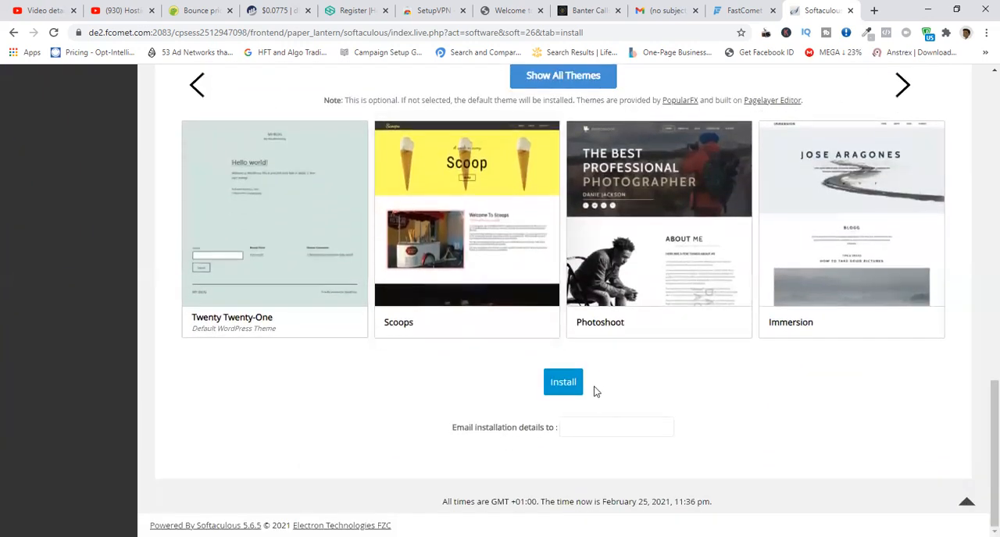
left_click(564, 382)
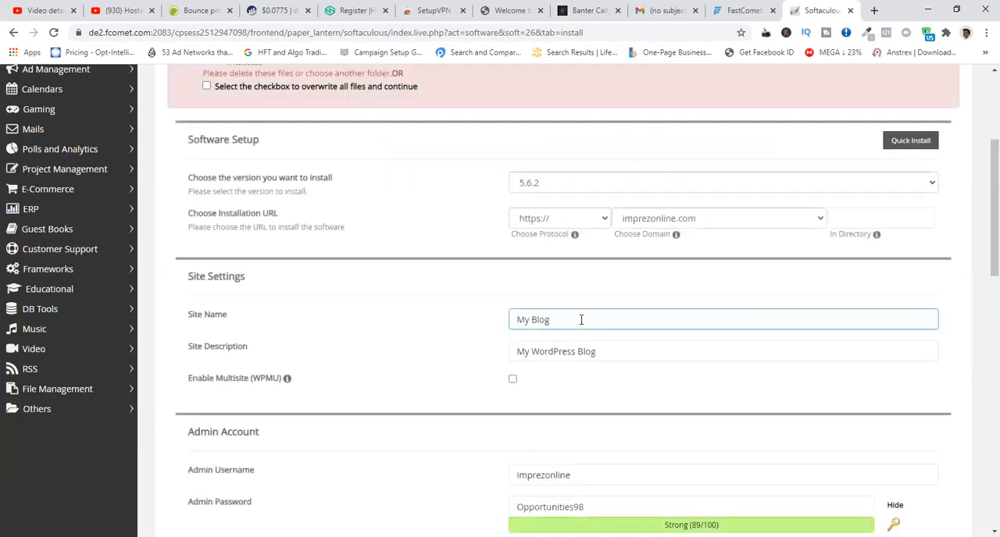
Enable the option to overwrite all existing files and run the installation again.
scroll(533, 168, "up", 1)
scroll(530, 168, "up", 2)
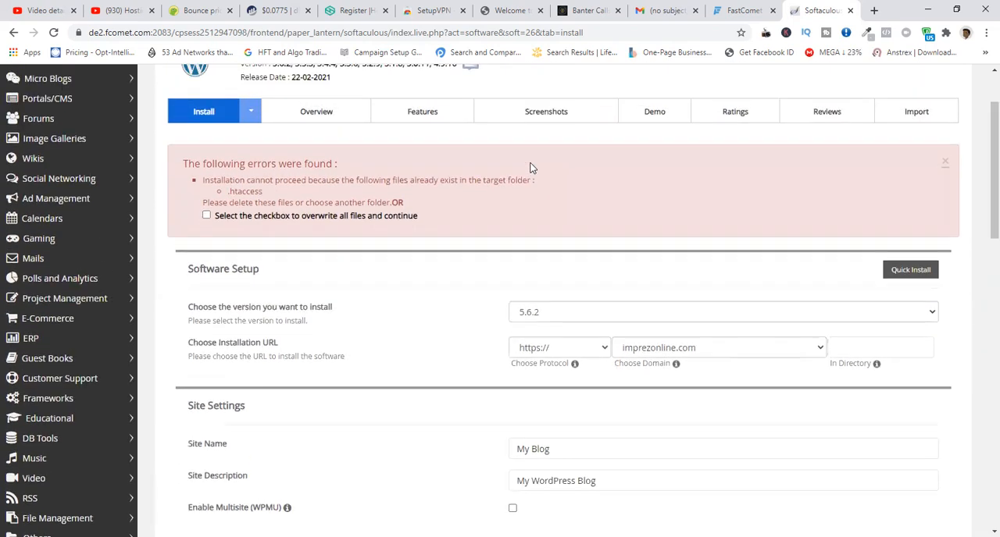
left_click(206, 216)
scroll(621, 245, "down", 1)
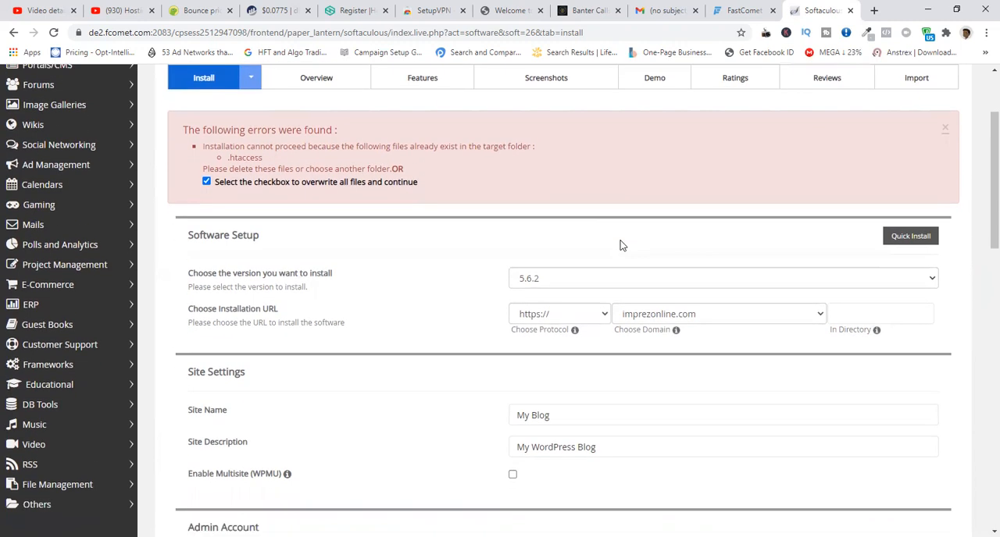
scroll(621, 245, "down", 7)
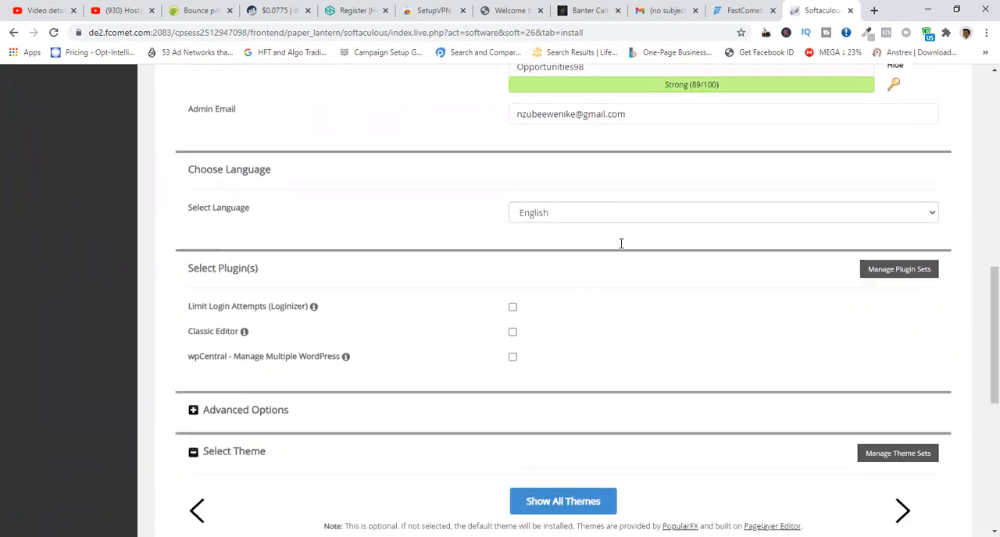
scroll(621, 244, "down", 3)
scroll(598, 315, "down", 2)
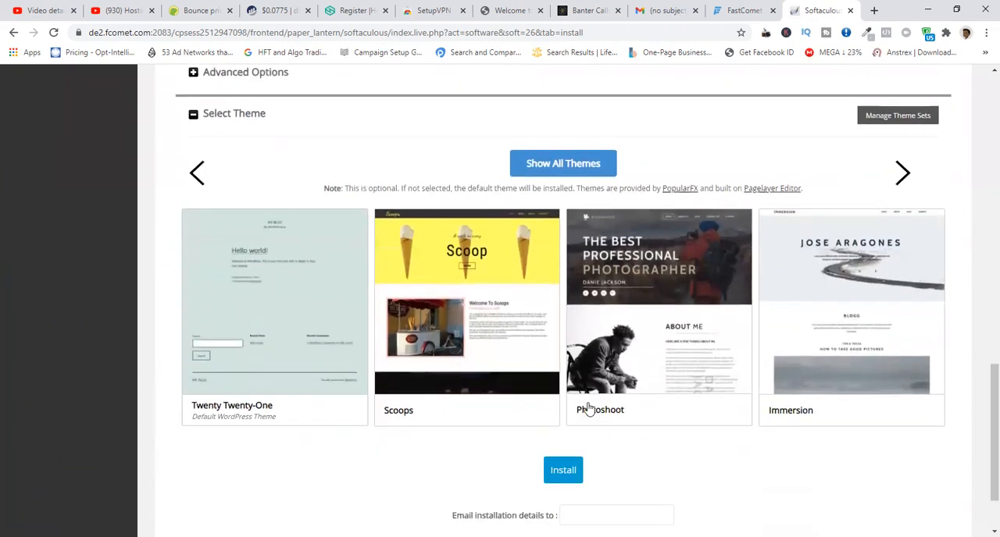
left_click(561, 472)
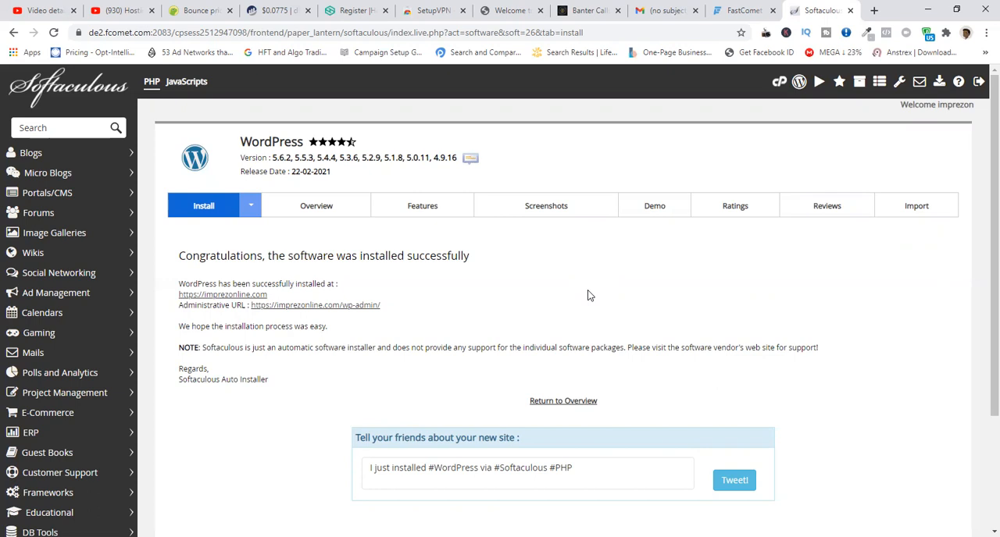
Open a new browser tab and go to imprezonline.com/admin.
left_click(874, 11)
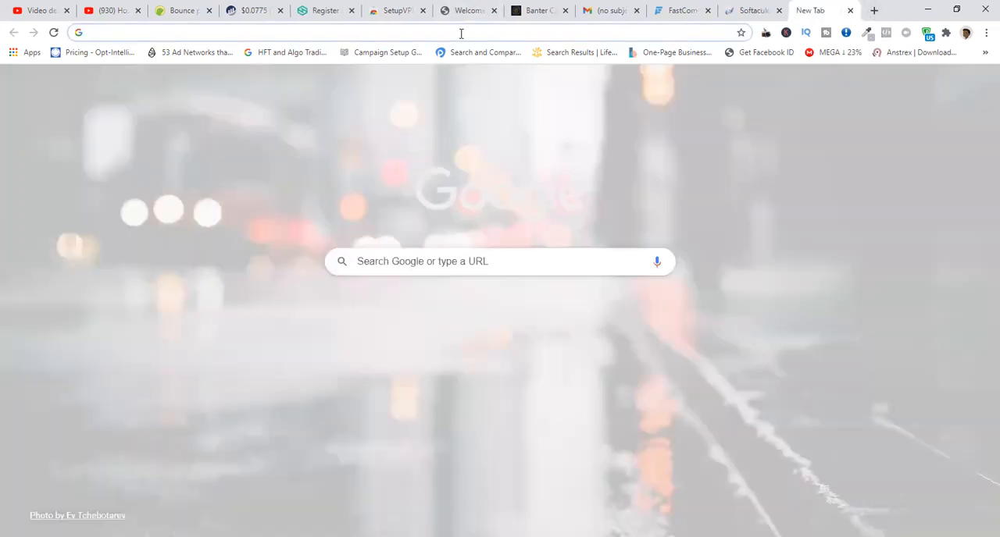
type("i")
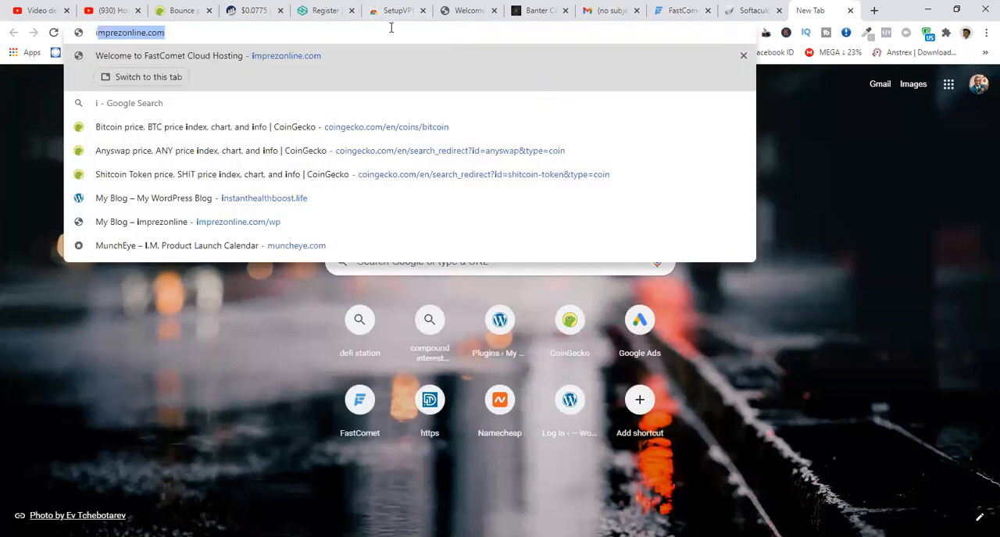
key("Right")
type("/")
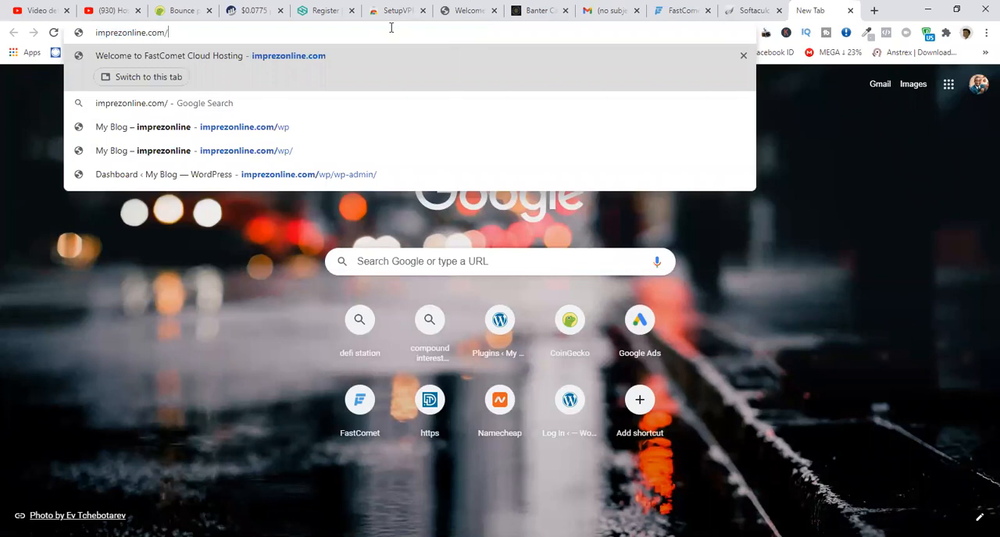
type("admin")
key("Return")
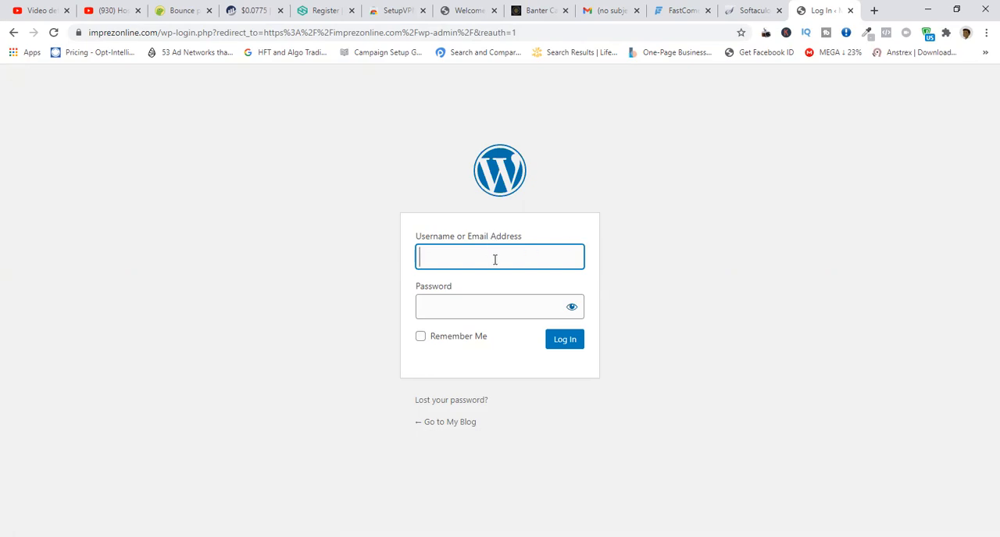
Log in to the WordPress admin with username imprezonline and the admin password.
type("imprezonline")
left_click(476, 310)
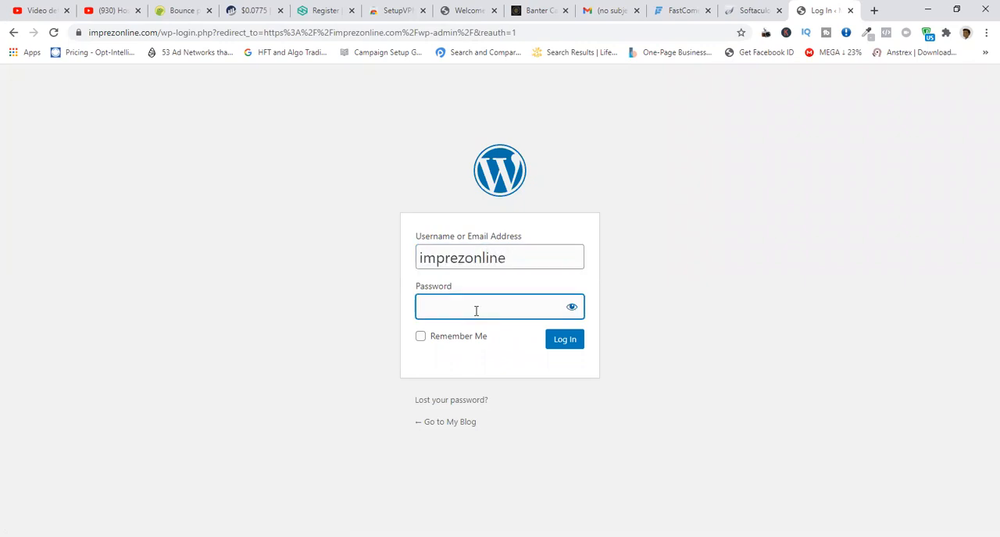
type("••••••••••••••")
left_click(555, 342)
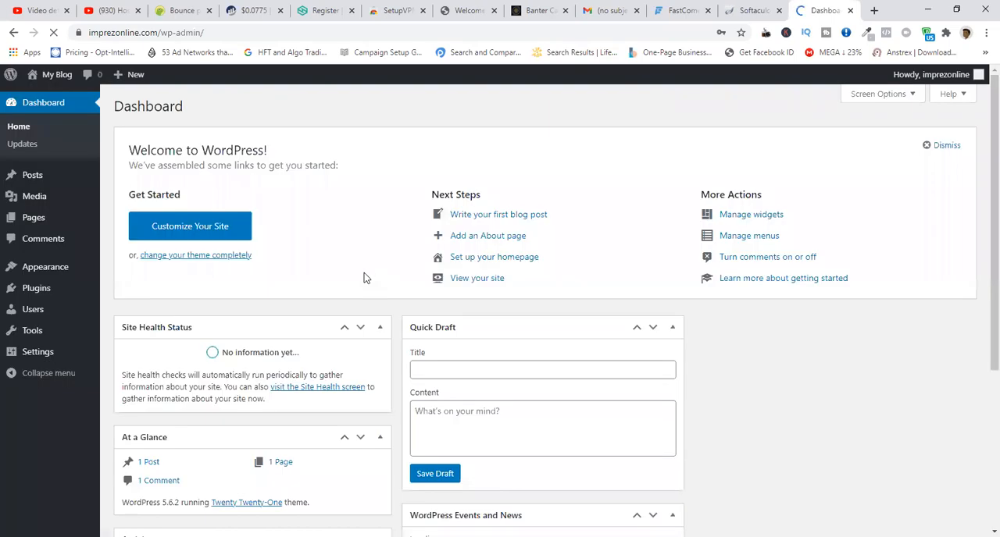
Save the login in the browser's save-password prompt and dismiss the follow-up password notice.
scroll(302, 176, "down", 2)
scroll(301, 177, "up", 2)
scroll(302, 176, "down", 1)
scroll(302, 177, "down", 3)
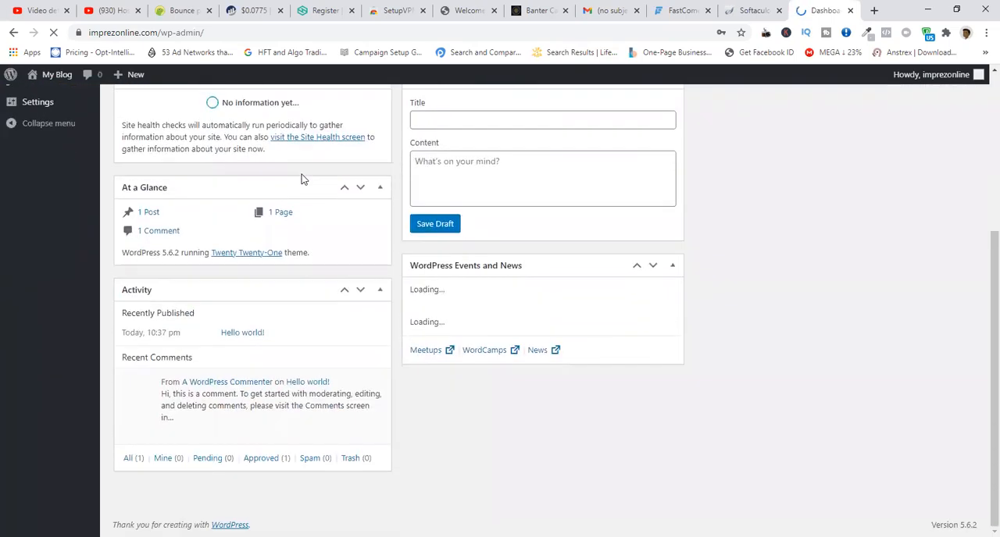
scroll(301, 174, "up", 3)
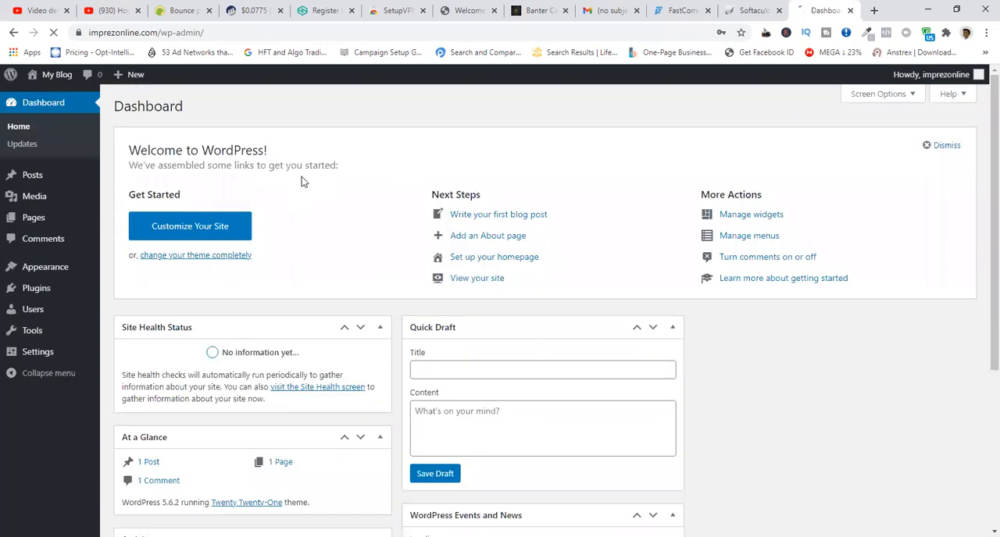
scroll(302, 177, "down", 2)
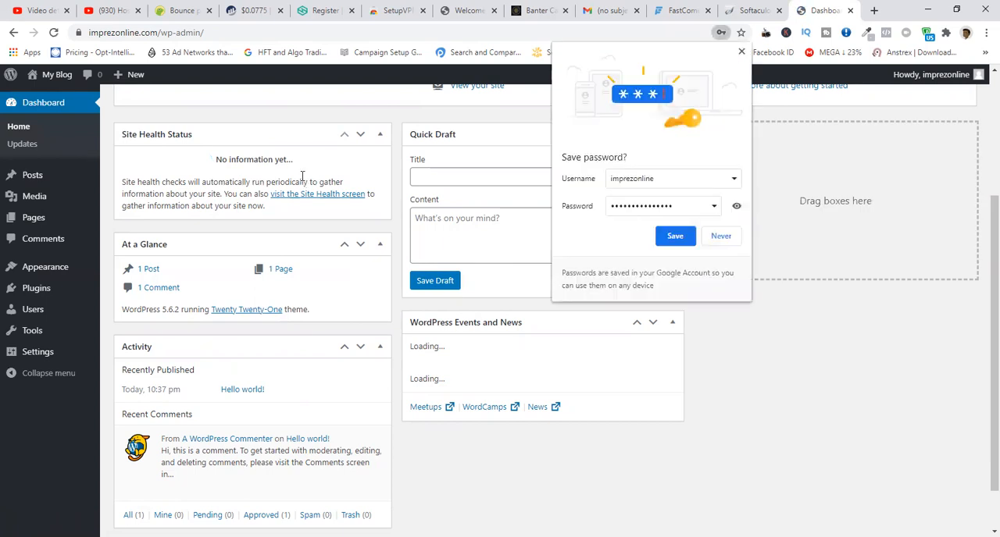
left_click(674, 236)
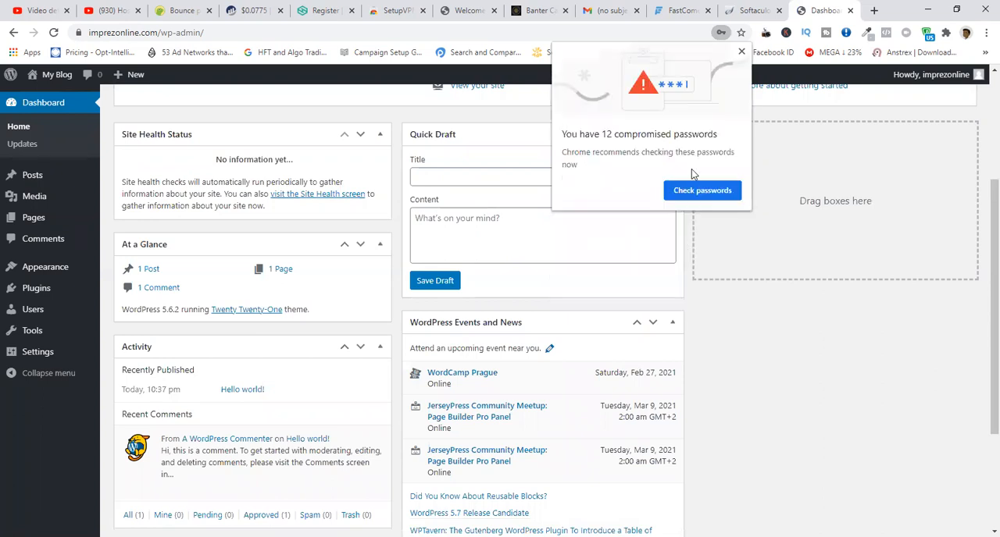
left_click(741, 54)
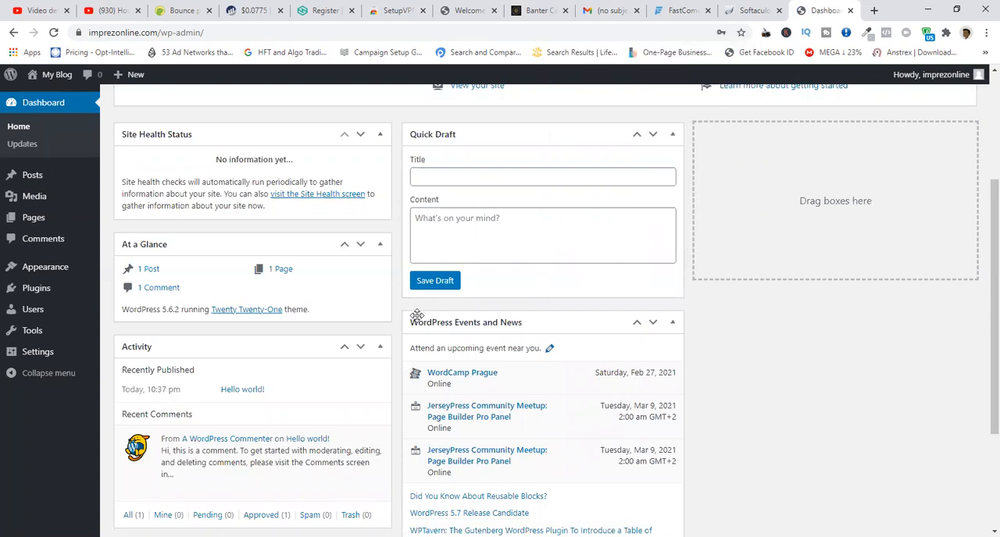
Visit the site's front page from the dashboard and scroll through it.
scroll(417, 315, "up", 3)
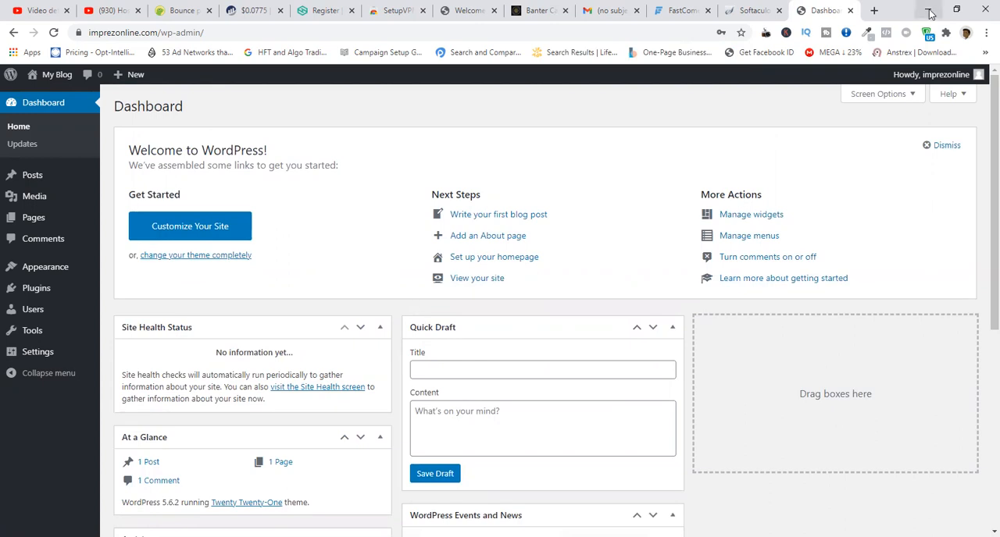
mouse_move(49, 79)
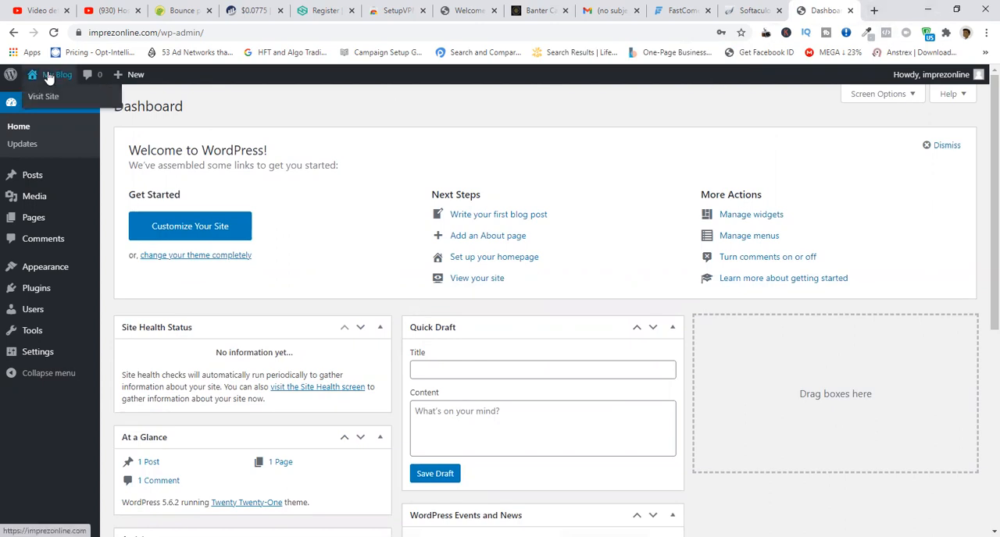
left_click(55, 98)
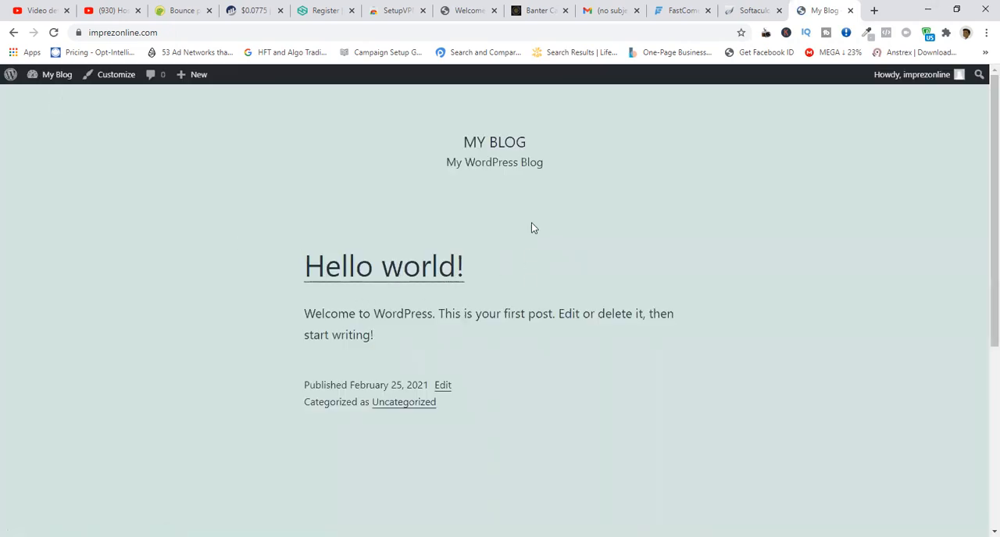
scroll(568, 291, "down", 4)
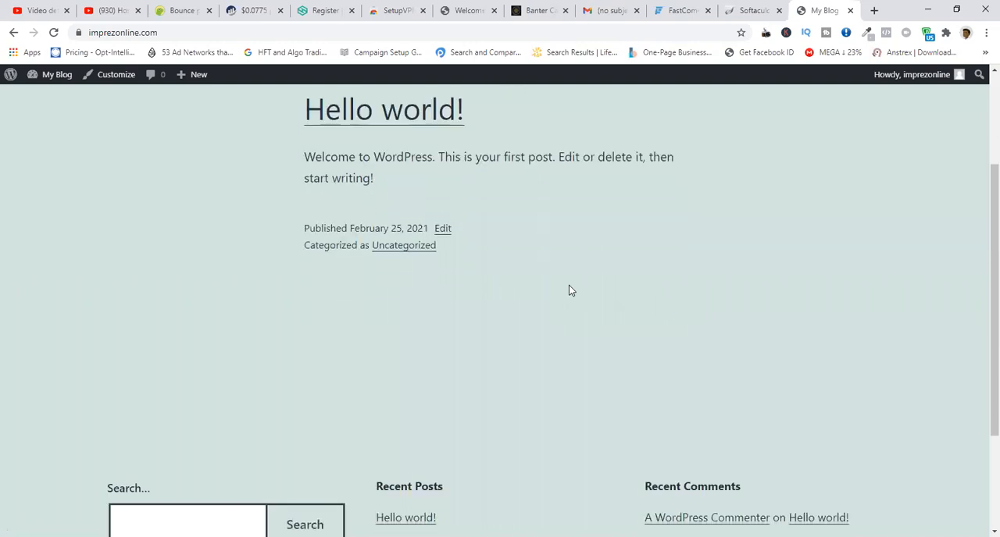
scroll(568, 290, "up", 4)
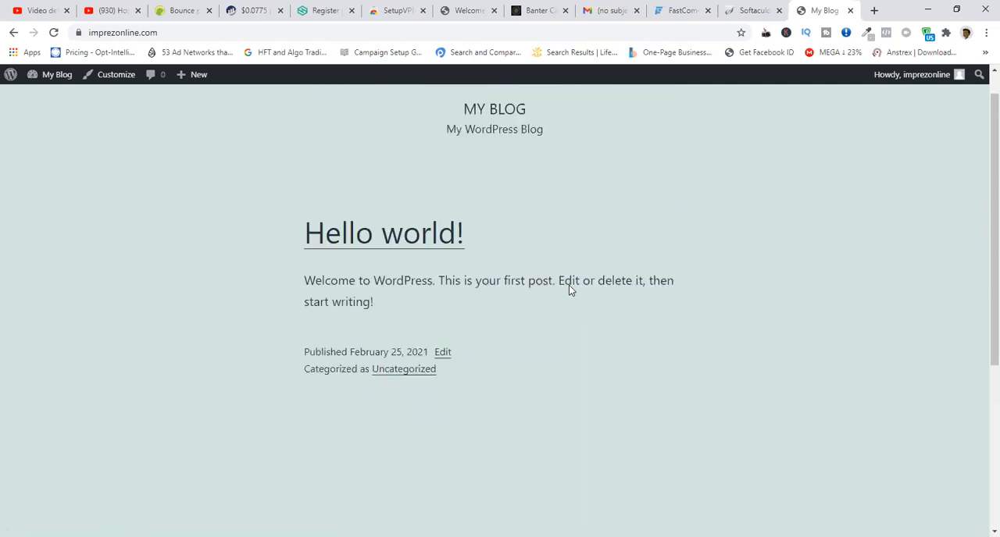